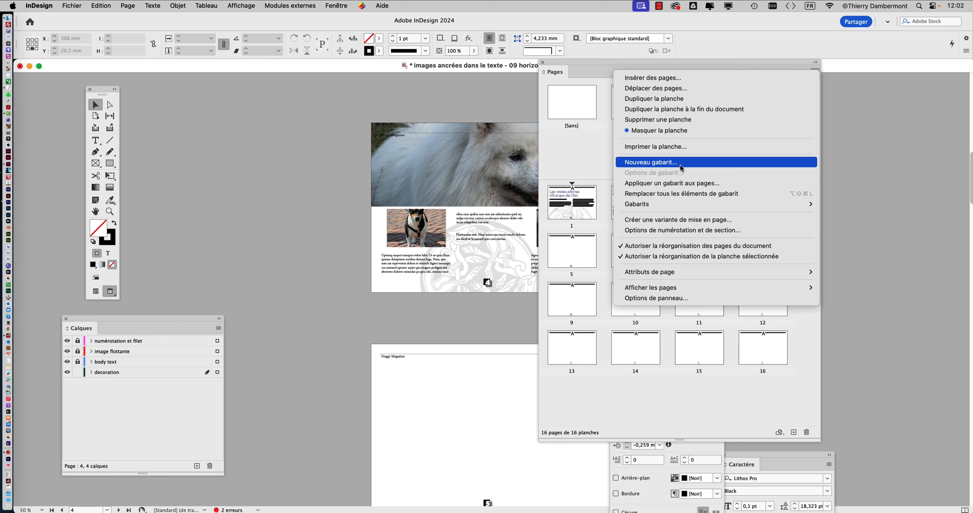
Create a new one-page A4 landscape master with prefix B, based on A-Gabarit
click(681, 169)
click(815, 75)
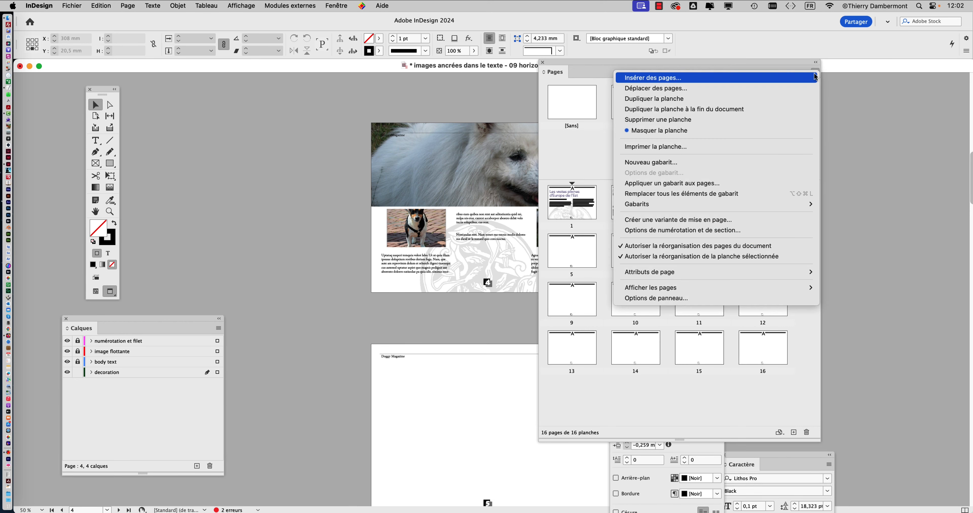
click(676, 166)
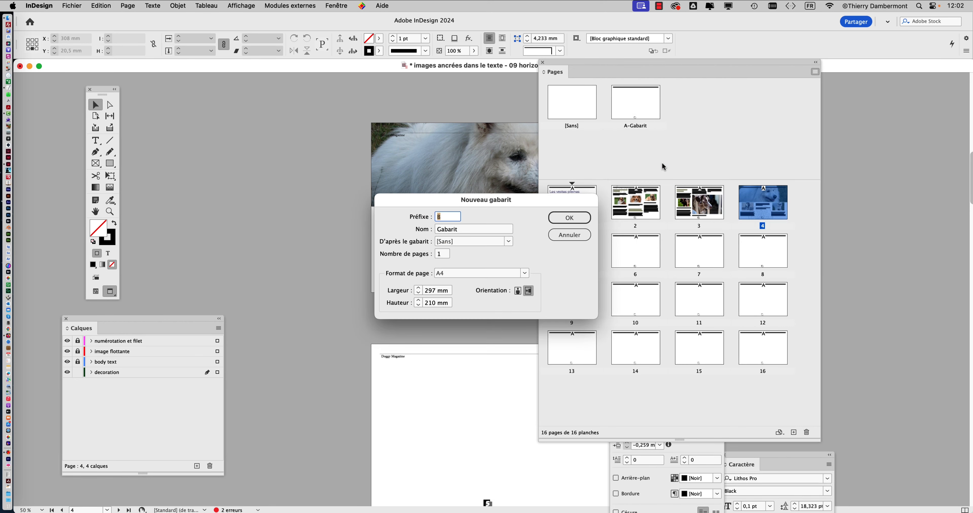
drag(451, 205, 244, 108)
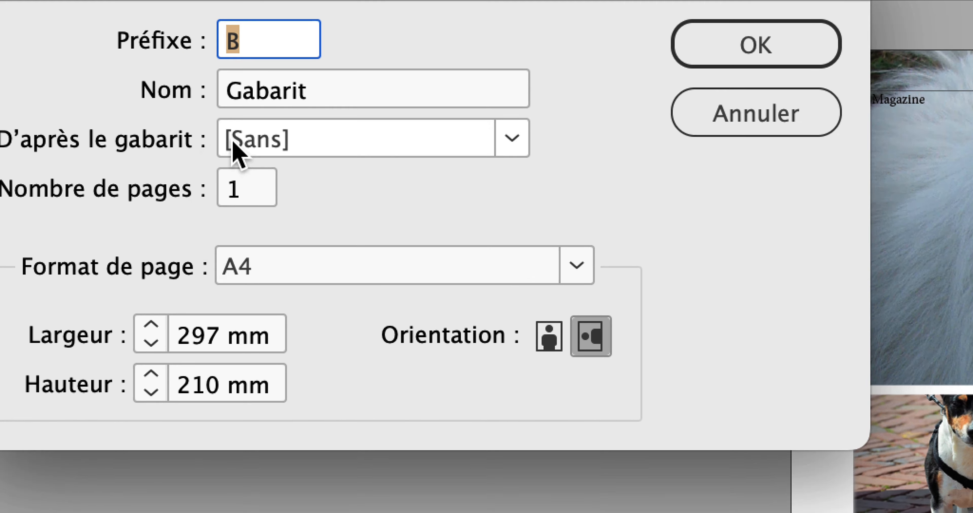
click(234, 149)
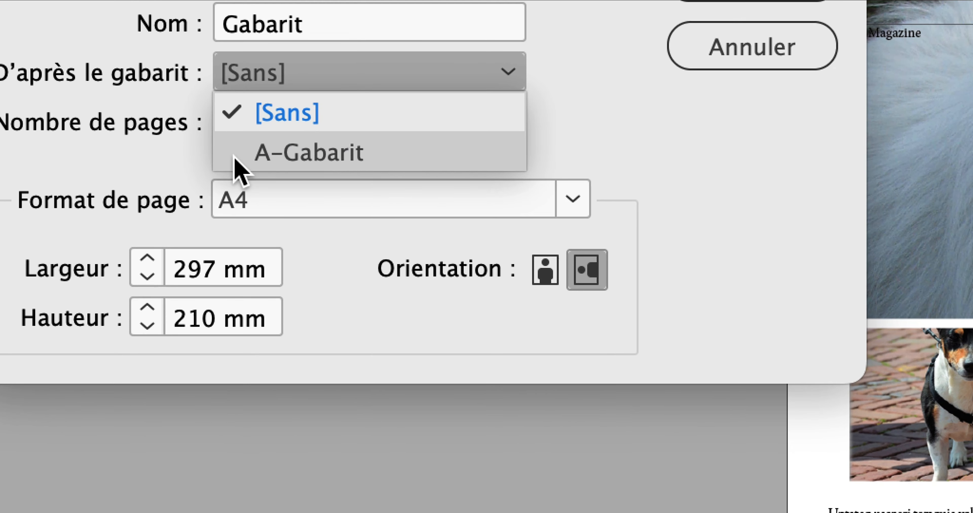
click(238, 170)
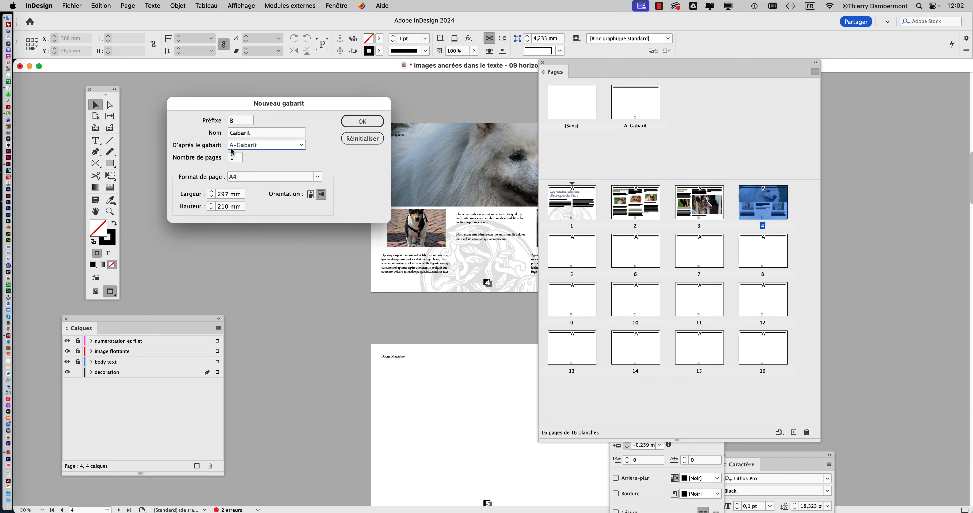
click(758, 35)
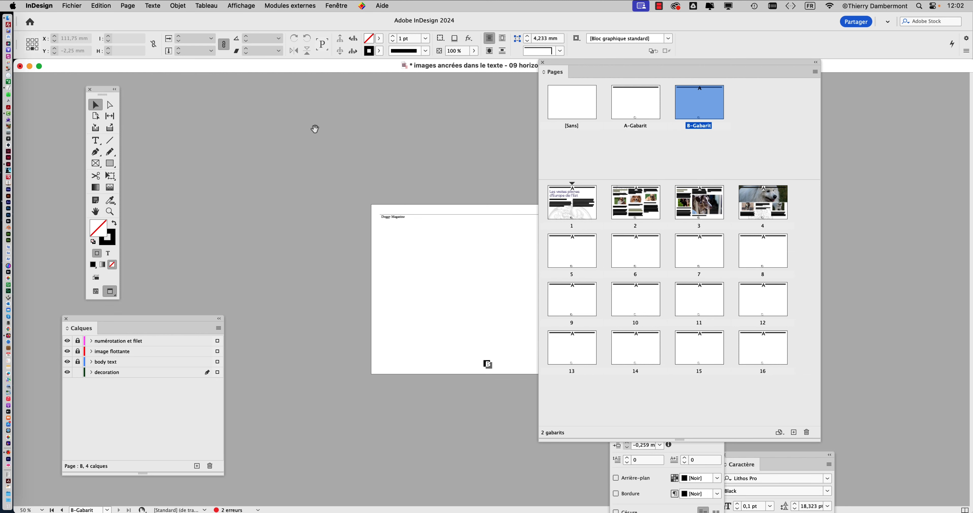
Clear the workspace around the B-Gabarit master at 100 % by closing Calques, Paragraphe and Caractère and placing a smaller Pages panel beside the page
drag(635, 68, 725, 85)
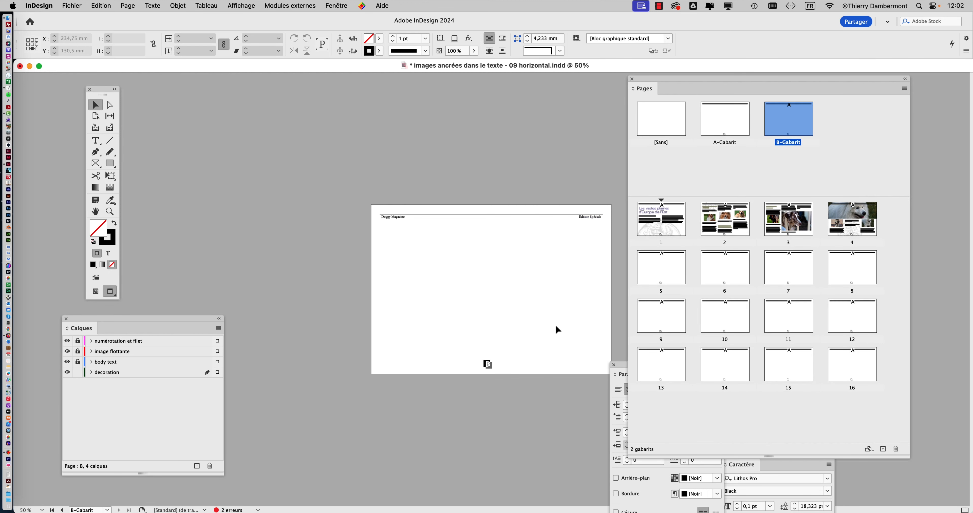
key(super+1)
drag(467, 321, 371, 186)
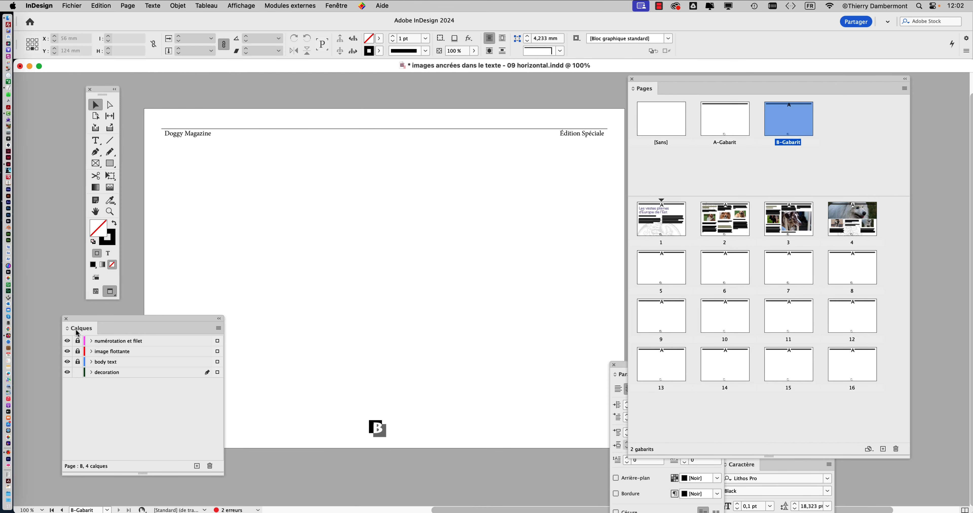
click(66, 319)
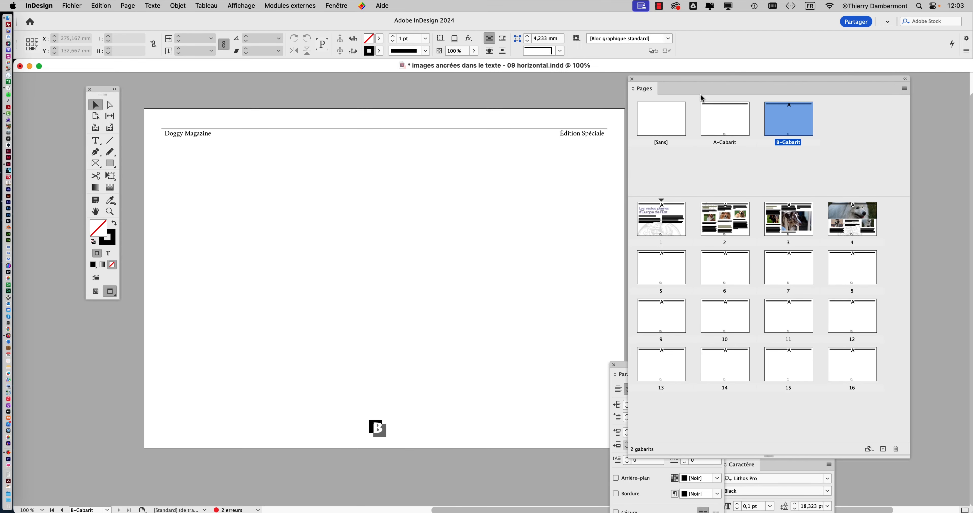
drag(907, 457, 822, 424)
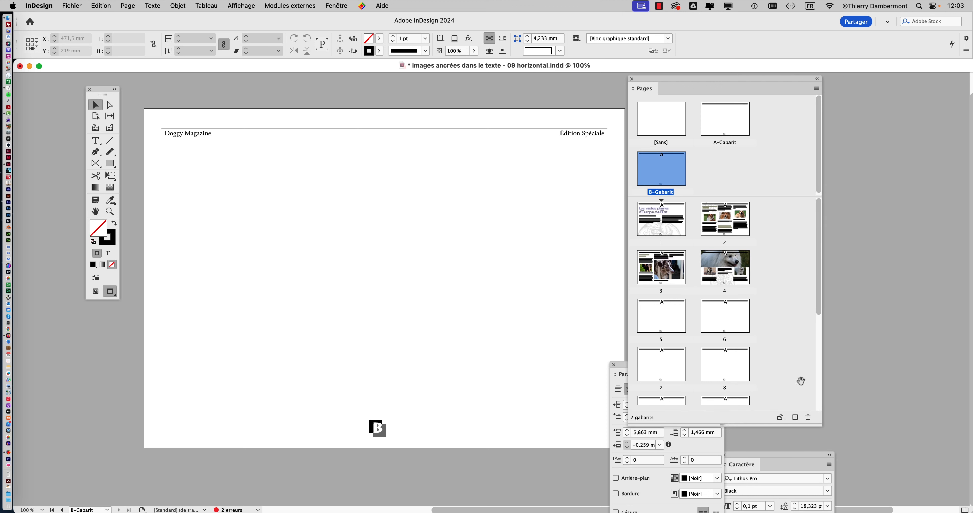
drag(680, 82, 777, 71)
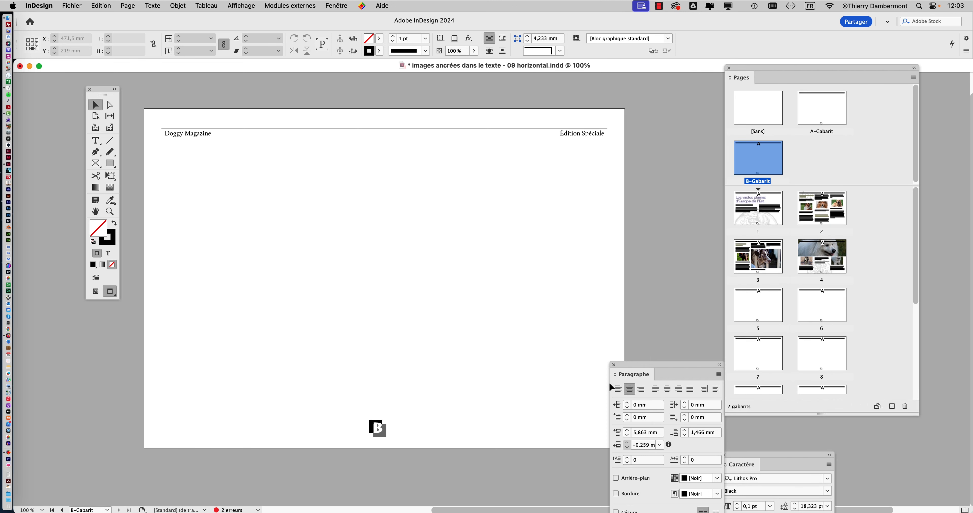
click(614, 365)
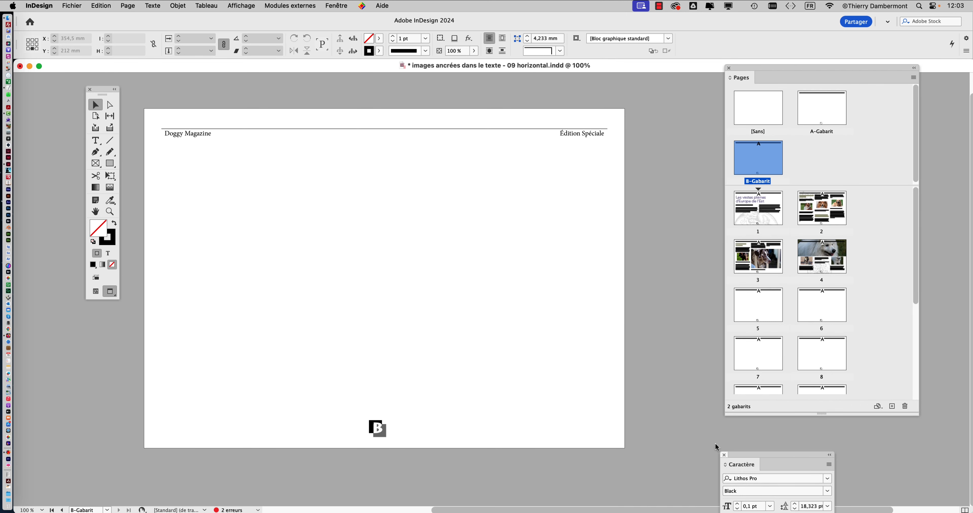
click(725, 455)
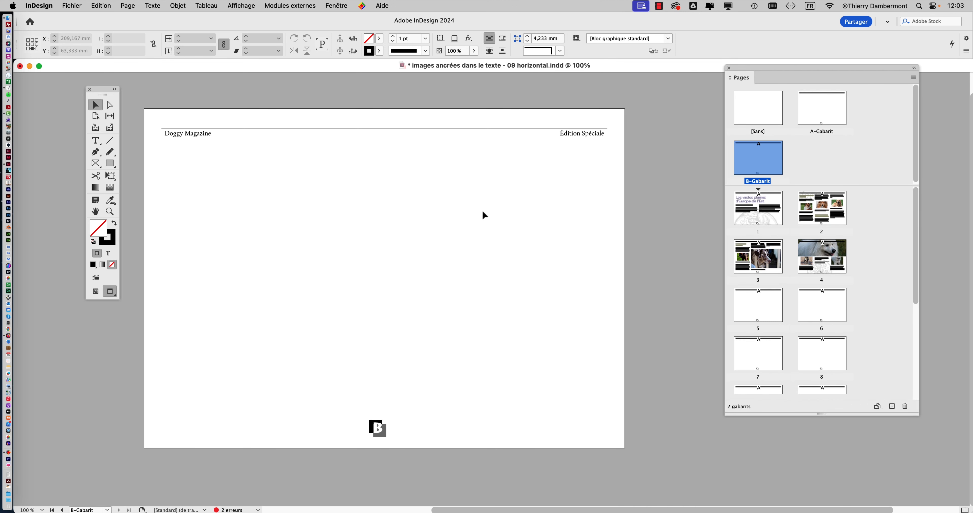
Display the A-Gabarit master and then B-Gabarit to compare them, and enlarge the area listing the masters
double_click(831, 121)
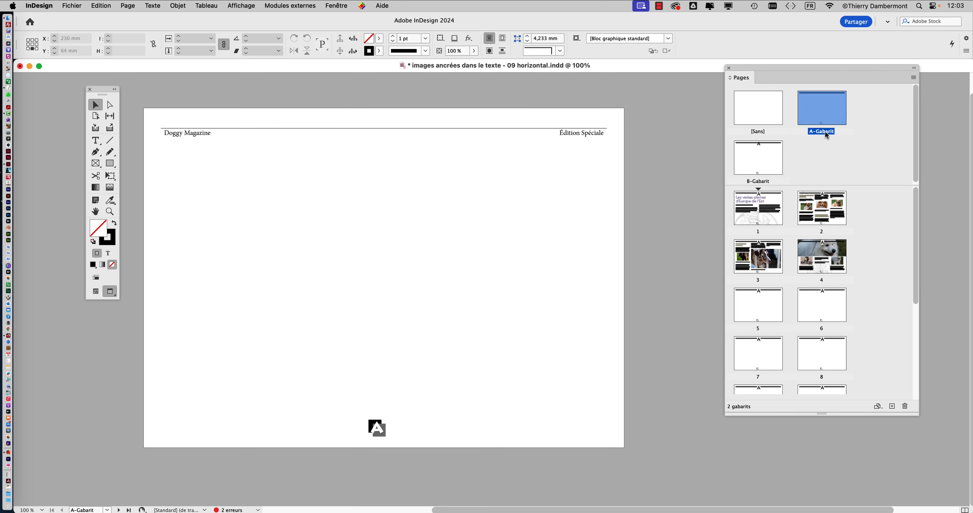
double_click(765, 166)
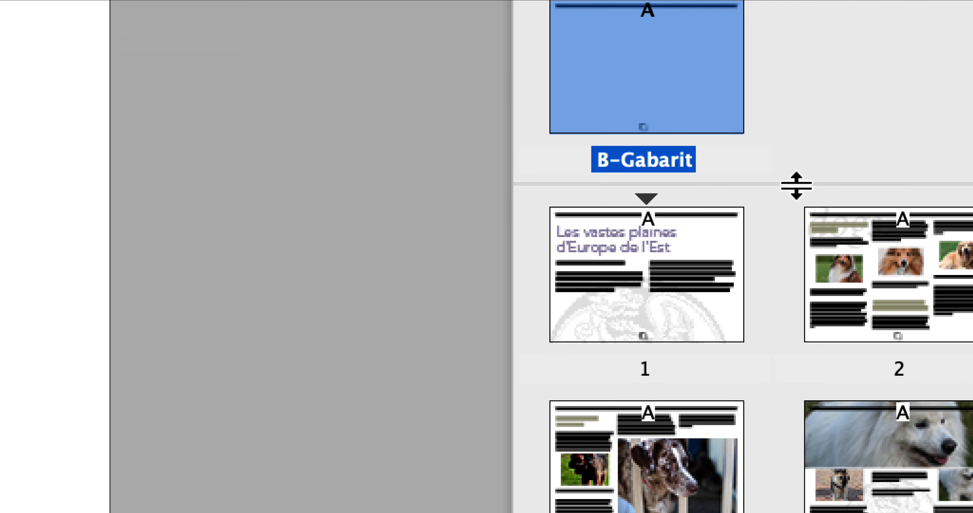
drag(796, 186, 796, 224)
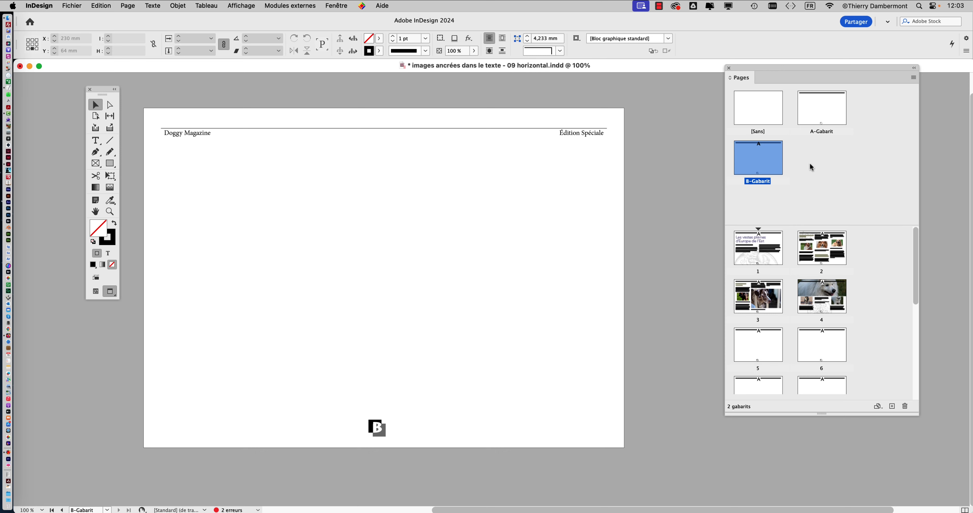
Rename the B master as "sans filet" in its master options
click(803, 168)
click(768, 165)
click(913, 78)
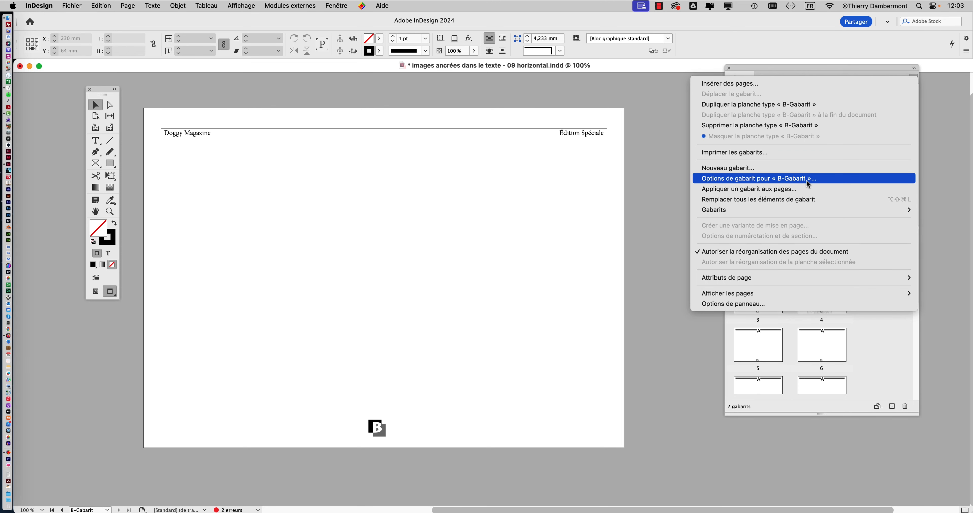
click(830, 162)
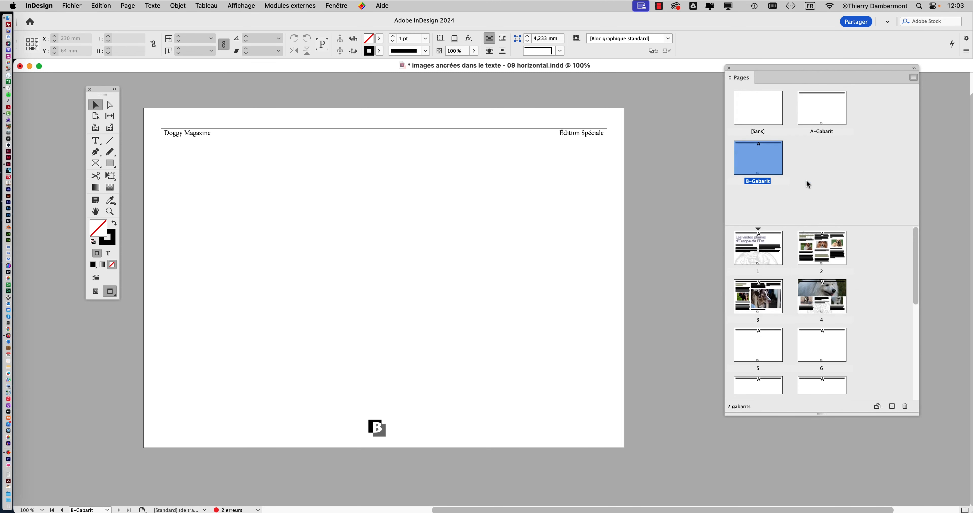
key(alt+super+8)
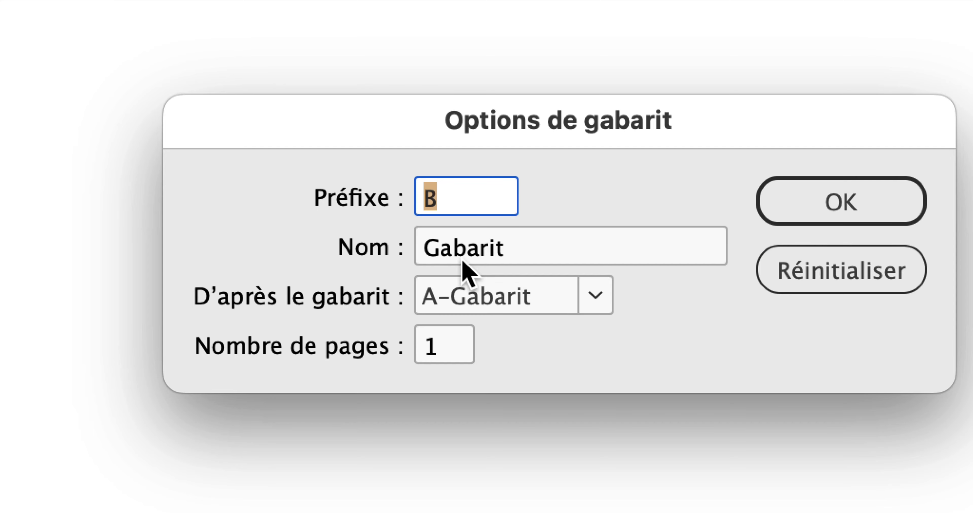
drag(515, 251, 413, 243)
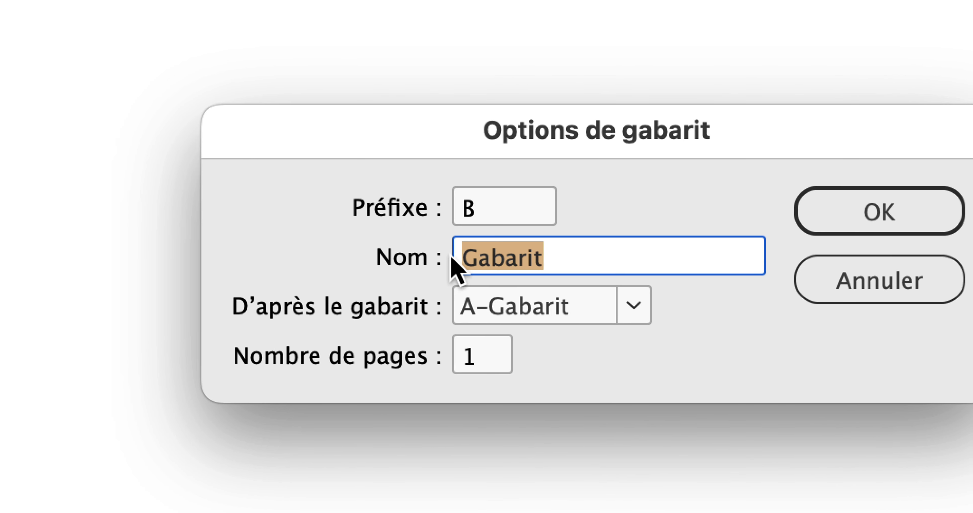
text(sans filet)
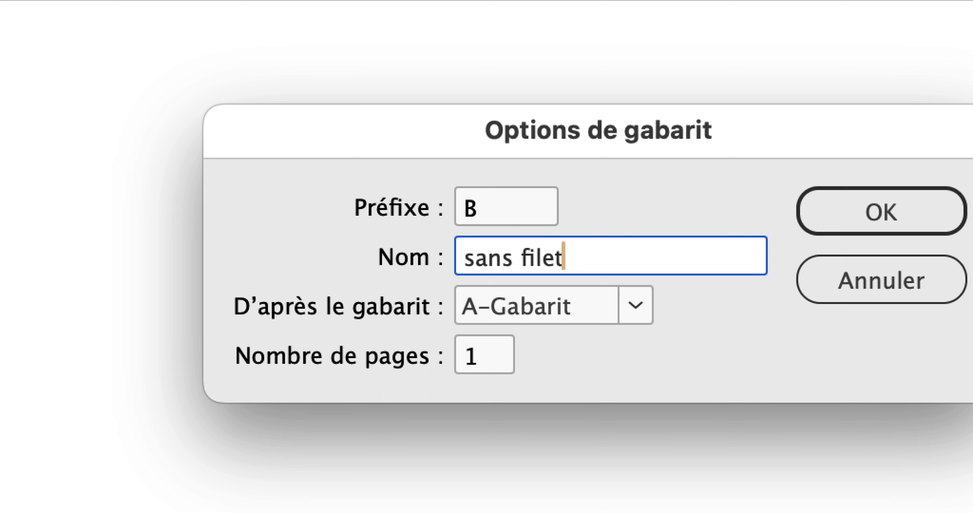
key(alt+super+8)
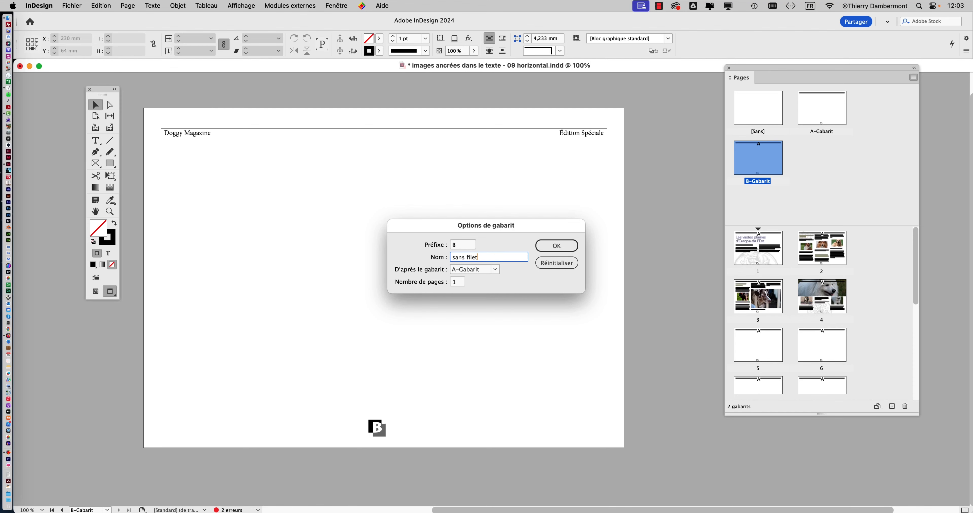
click(881, 212)
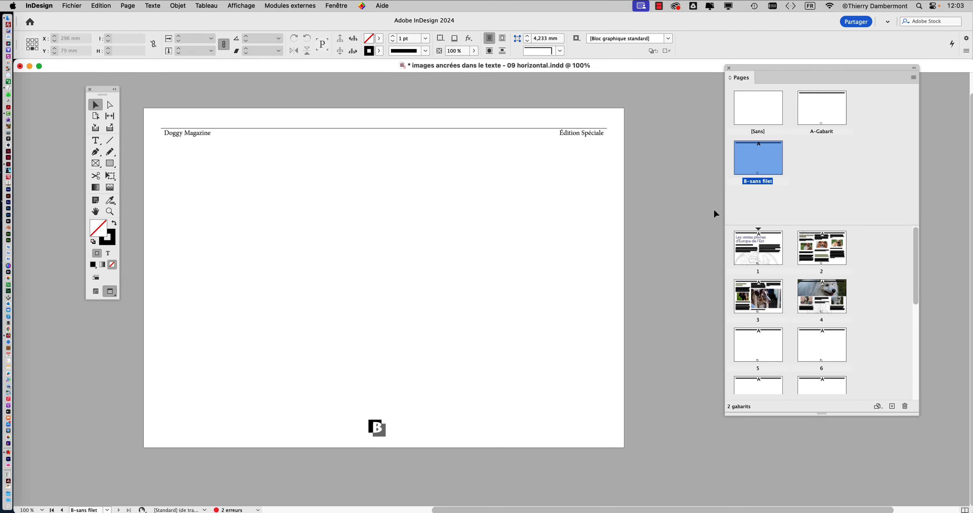
key(alt+super+8)
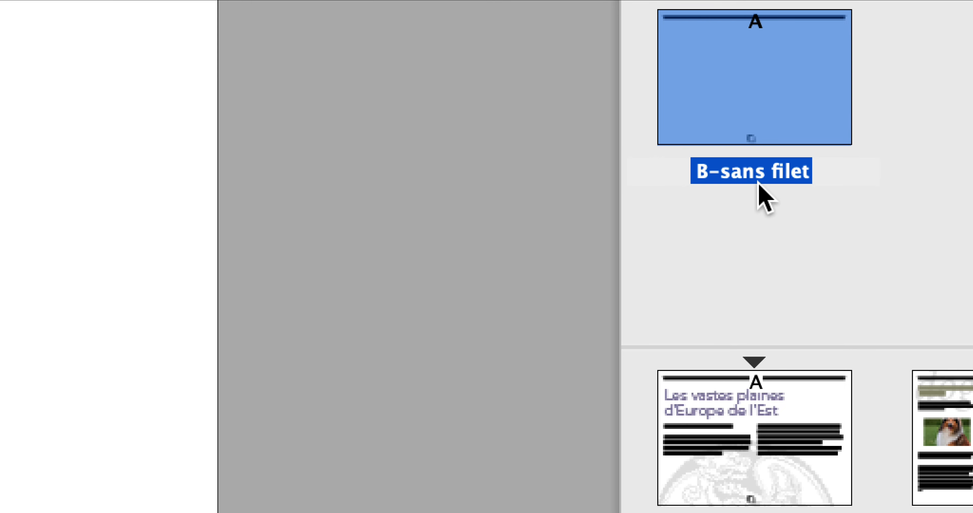
key(alt+super+8)
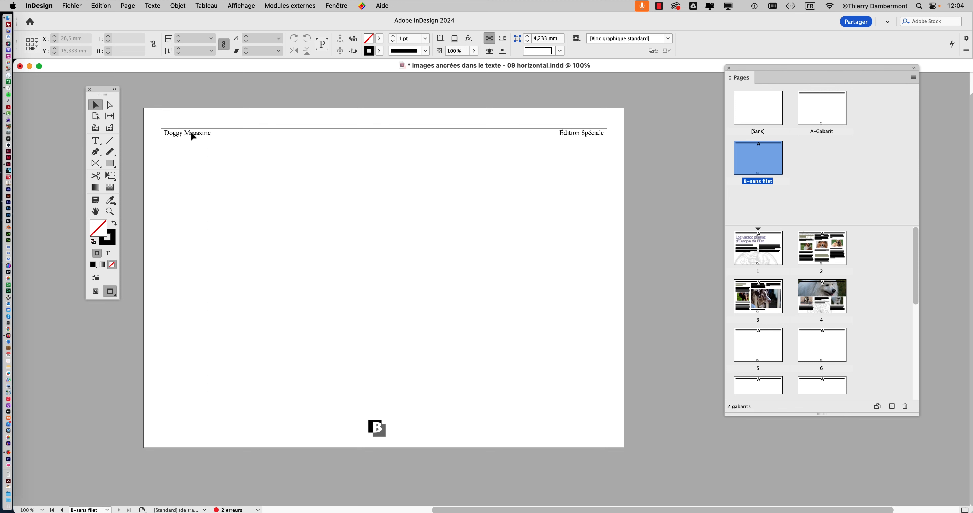
Lock the decoration layer and unlock the "numérotation et filet" layer
click(328, 6)
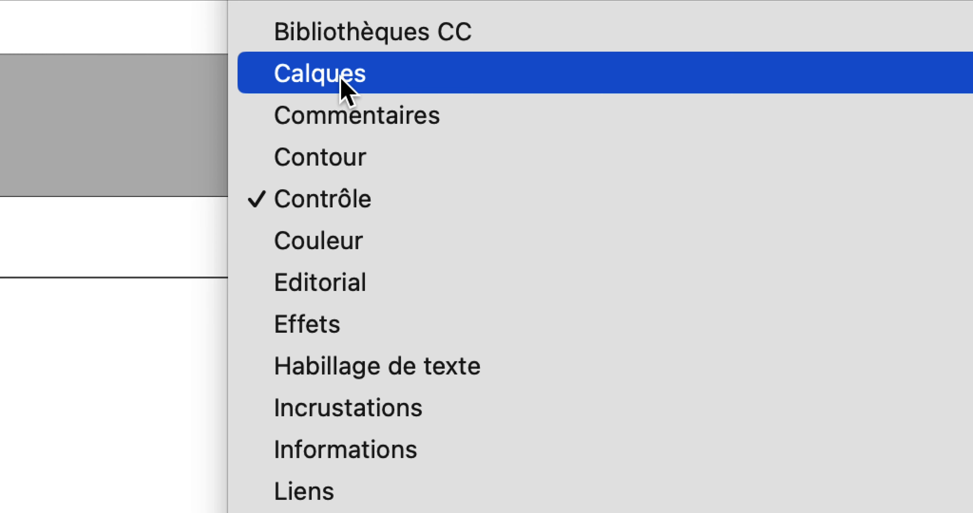
click(342, 78)
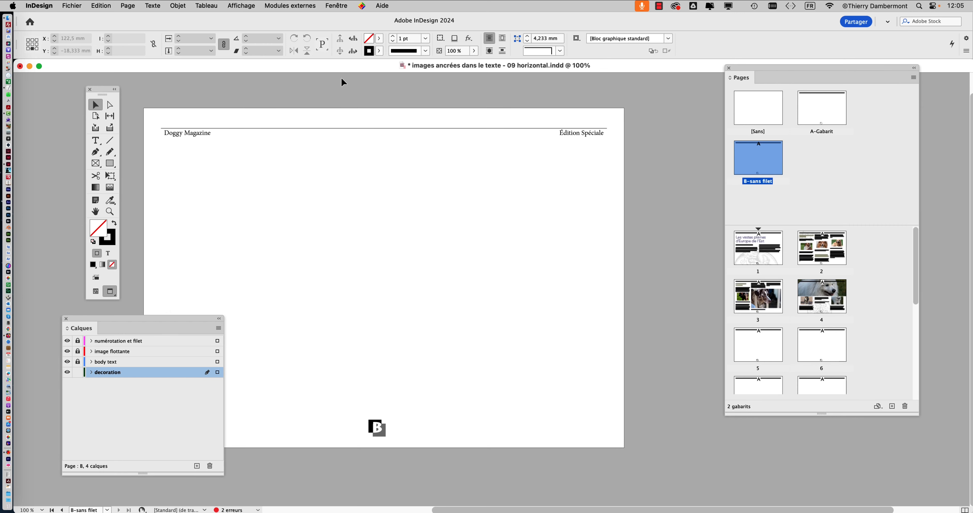
drag(174, 329, 606, 163)
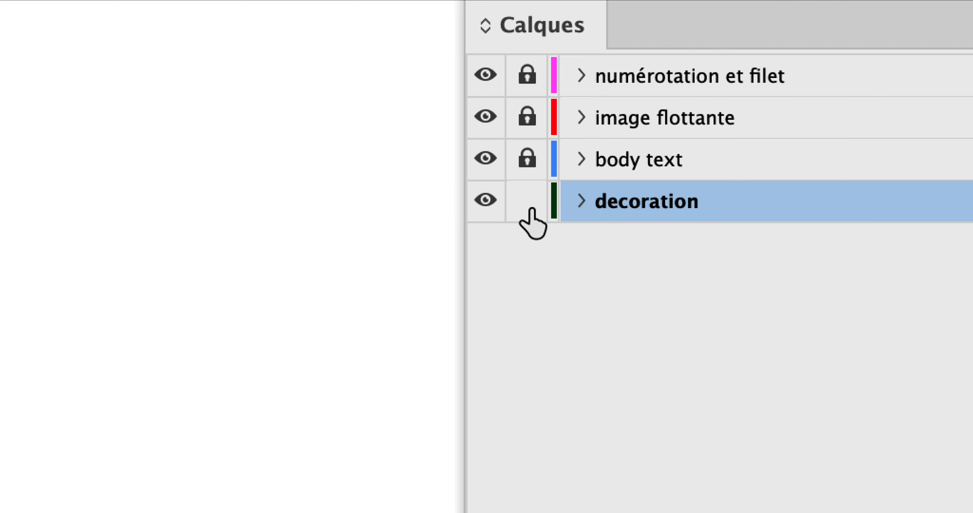
click(226, 382)
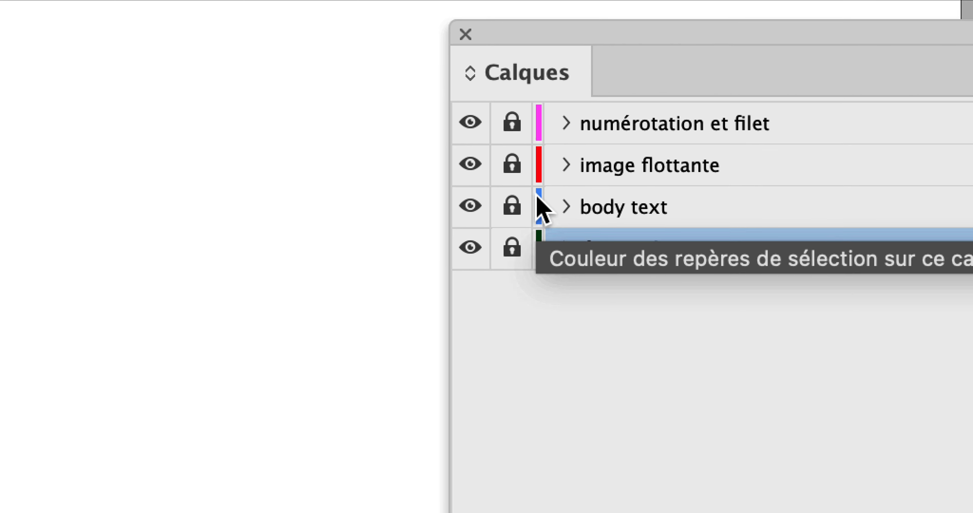
click(531, 86)
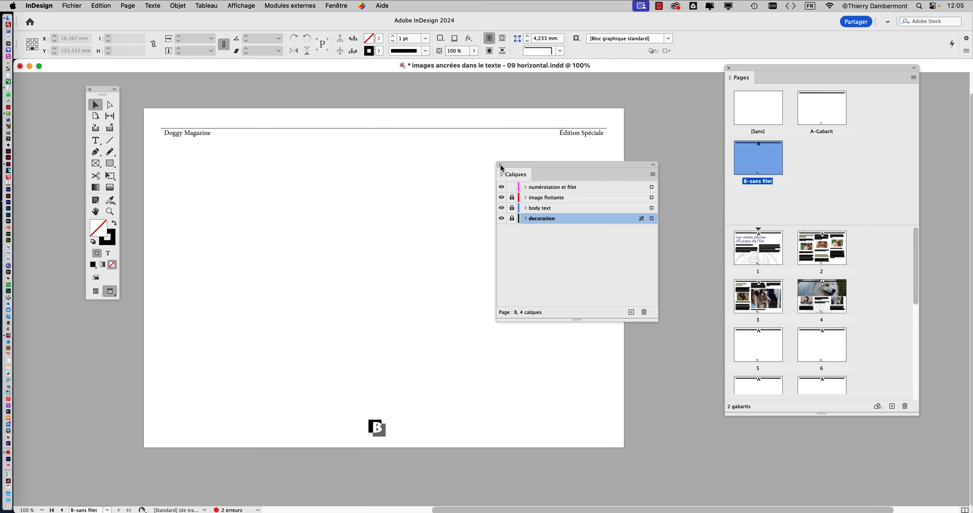
click(438, 89)
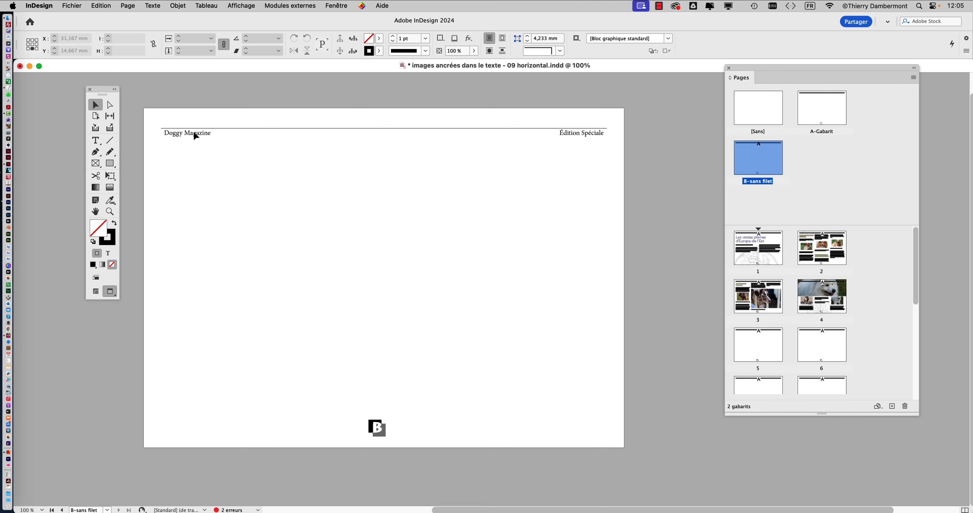
Override and delete the "Doggy Magazine / Édition Spéciale" header with its rule on the B-sans filet master
click(196, 137)
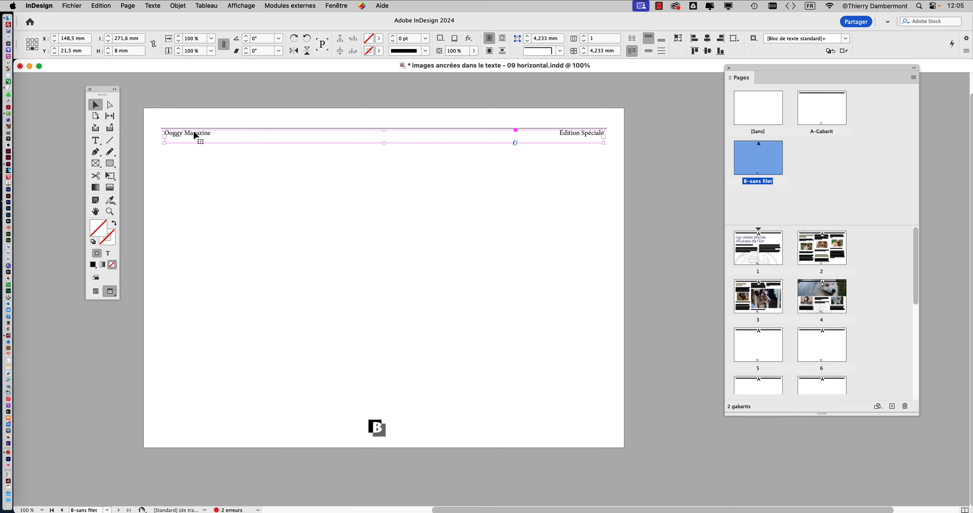
key(Delete)
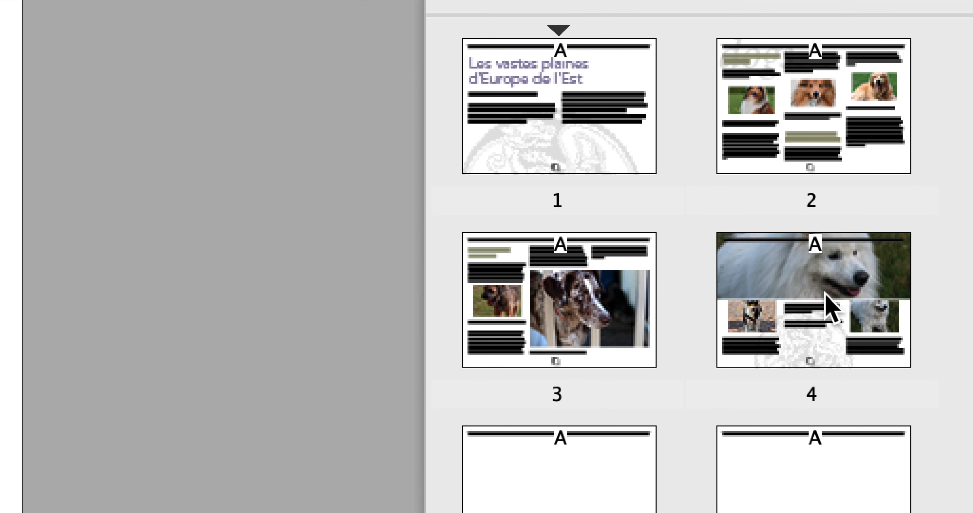
Display page 4 and apply the B-sans filet master to it
click(825, 296)
double_click(825, 294)
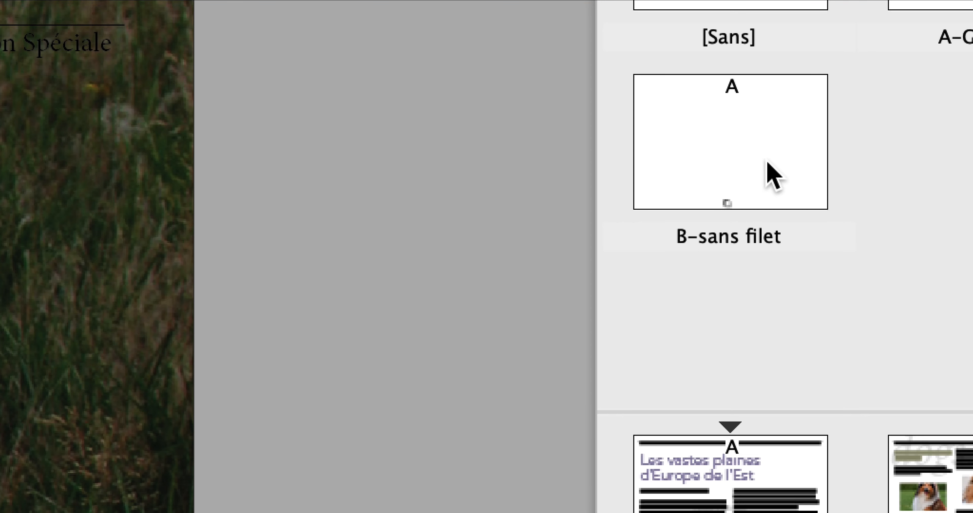
click(767, 163)
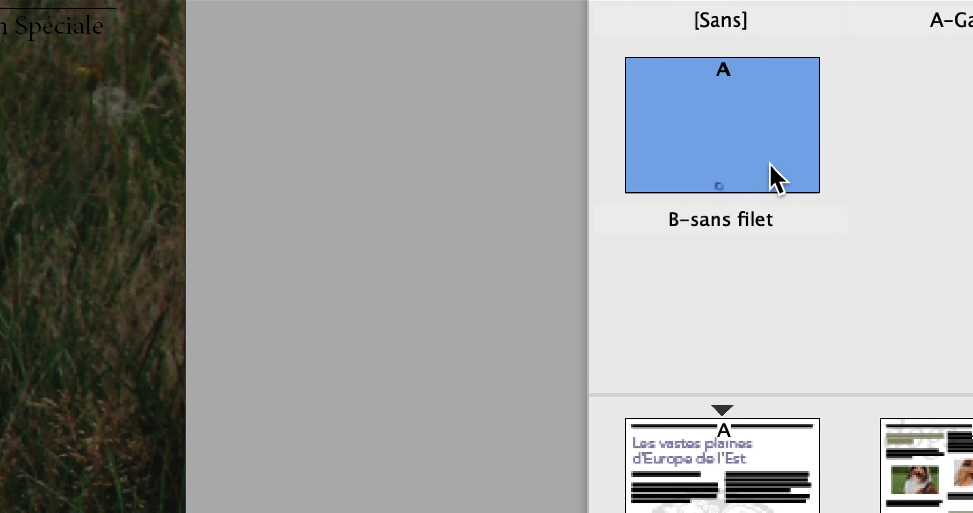
drag(752, 140, 870, 378)
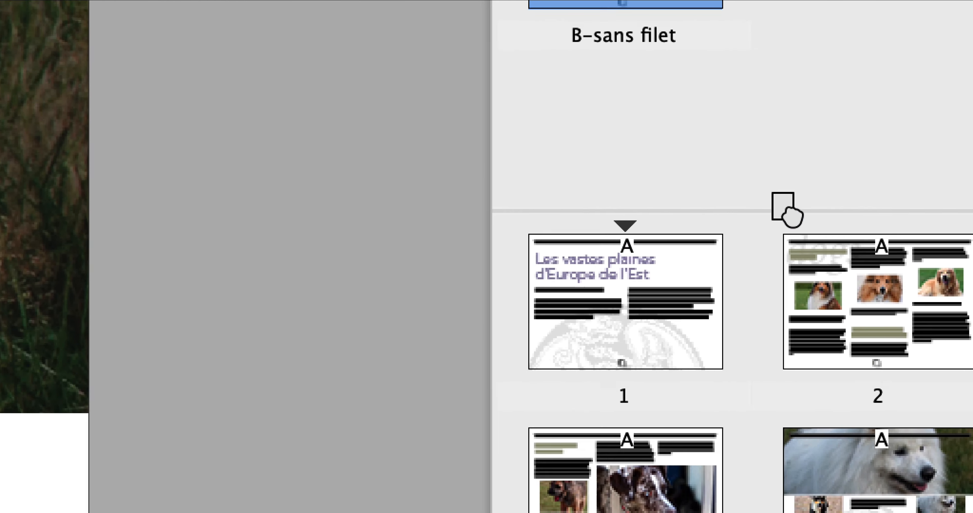
drag(787, 210, 862, 493)
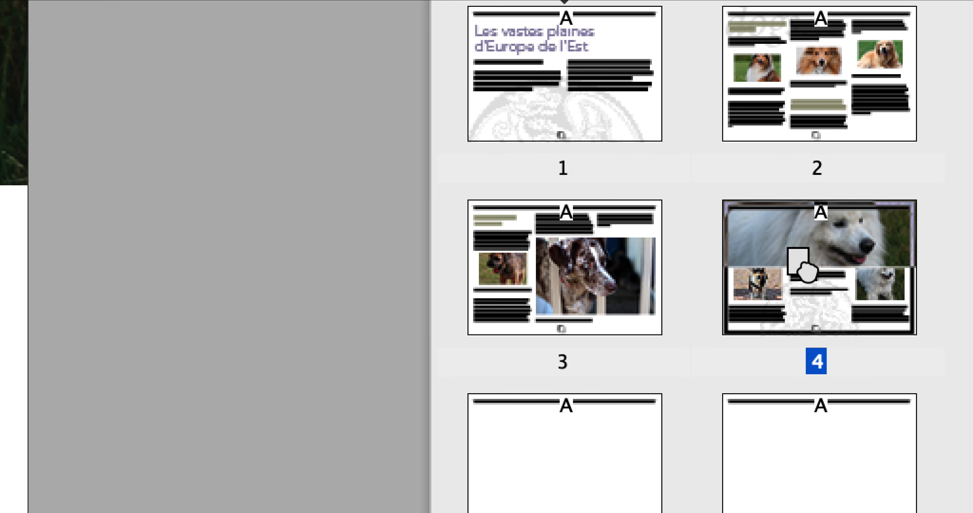
drag(800, 264, 807, 276)
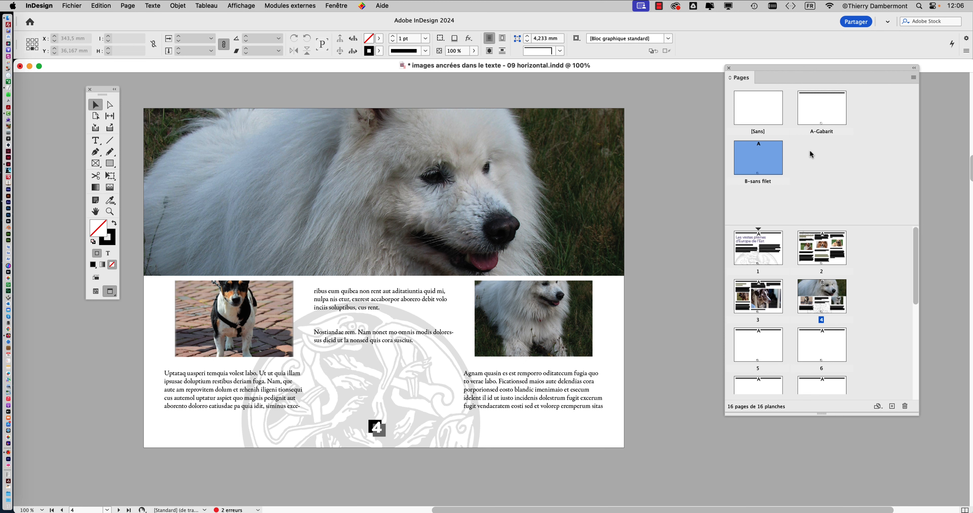
Move the page-number marker on the A-Gabarit master to the lower-right corner, about X 277.5 mm, Y 203 mm, and display page 1
double_click(822, 117)
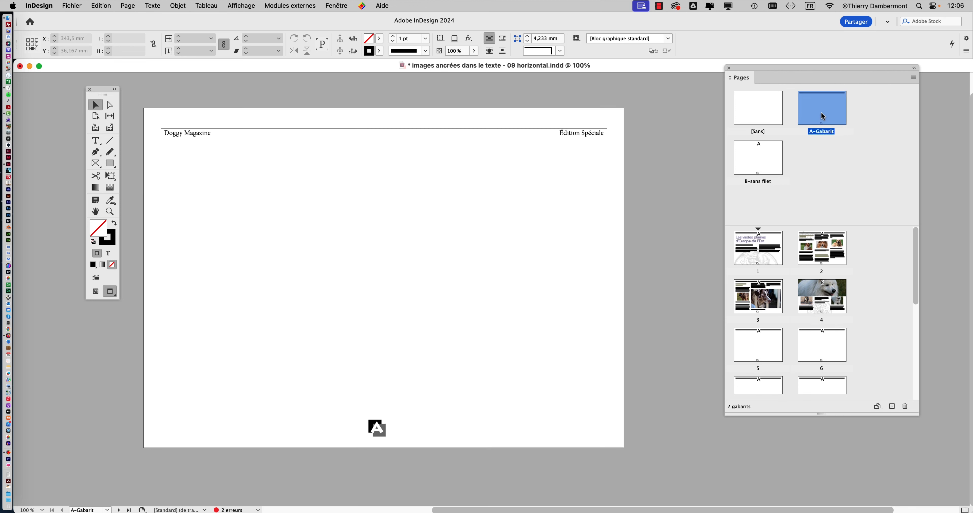
click(377, 430)
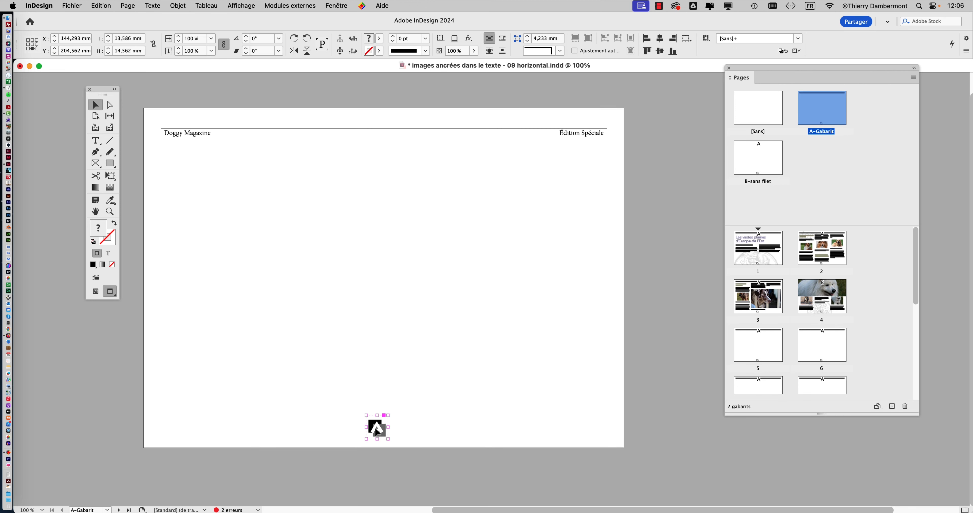
drag(377, 429, 593, 430)
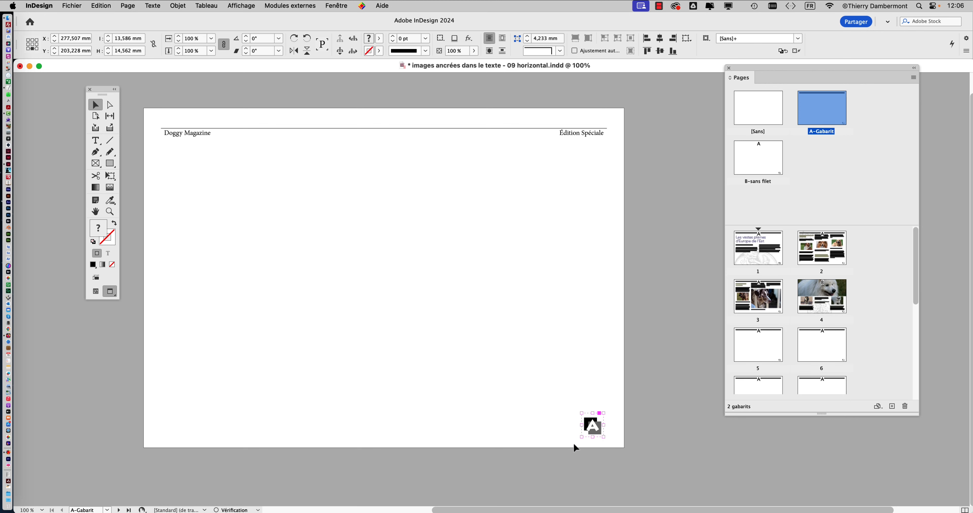
click(752, 259)
double_click(752, 258)
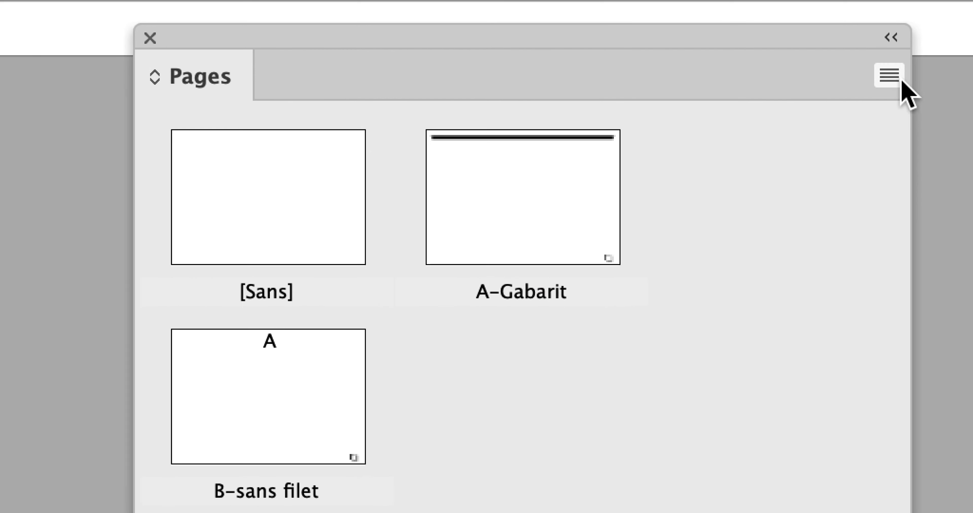
Create a new master with prefix C named "sans numérotation", based on A-Gabarit
click(896, 78)
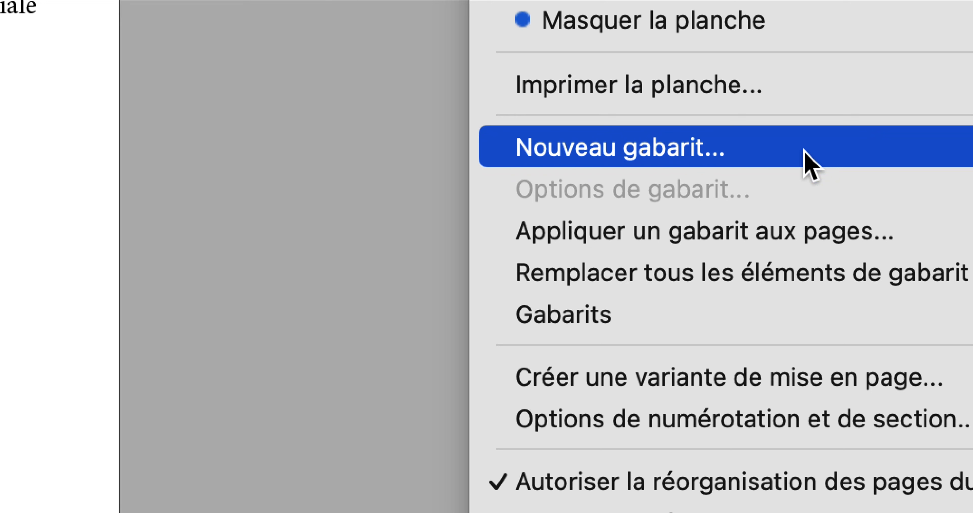
click(805, 153)
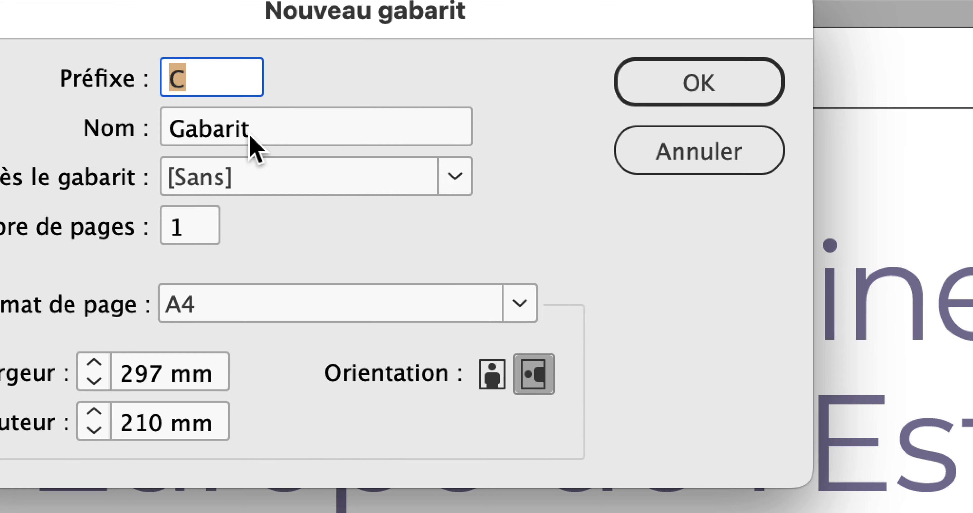
drag(251, 133, 229, 133)
text(sans numé)
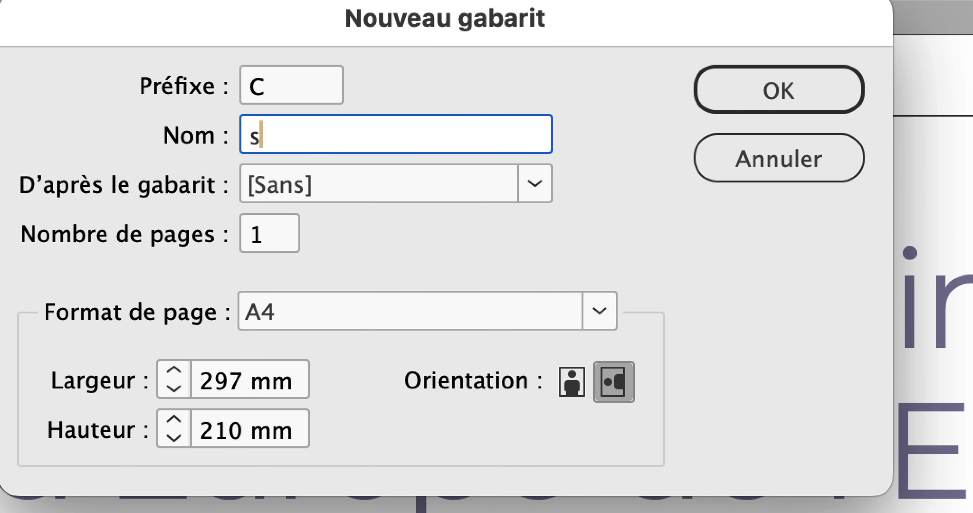
text(rotation)
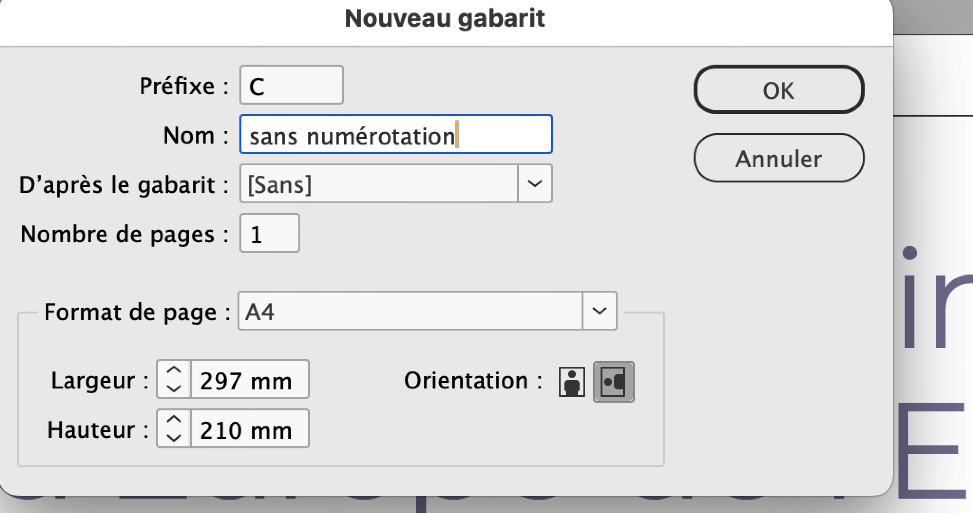
key(alt)
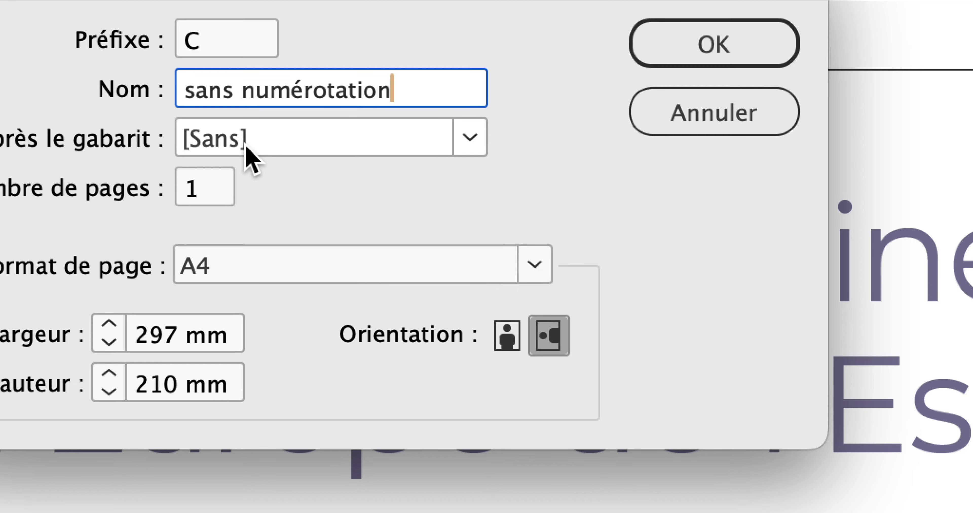
click(246, 148)
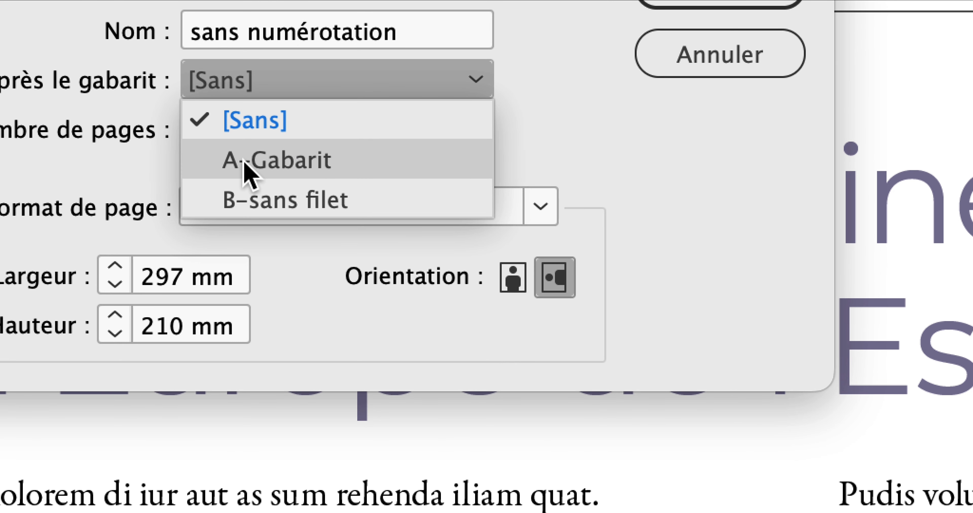
click(243, 162)
key(alt)
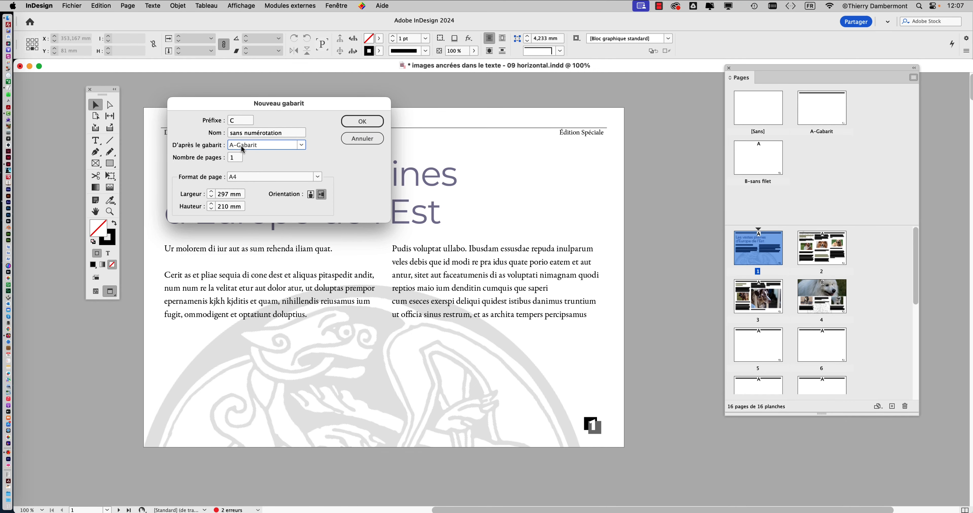
click(359, 122)
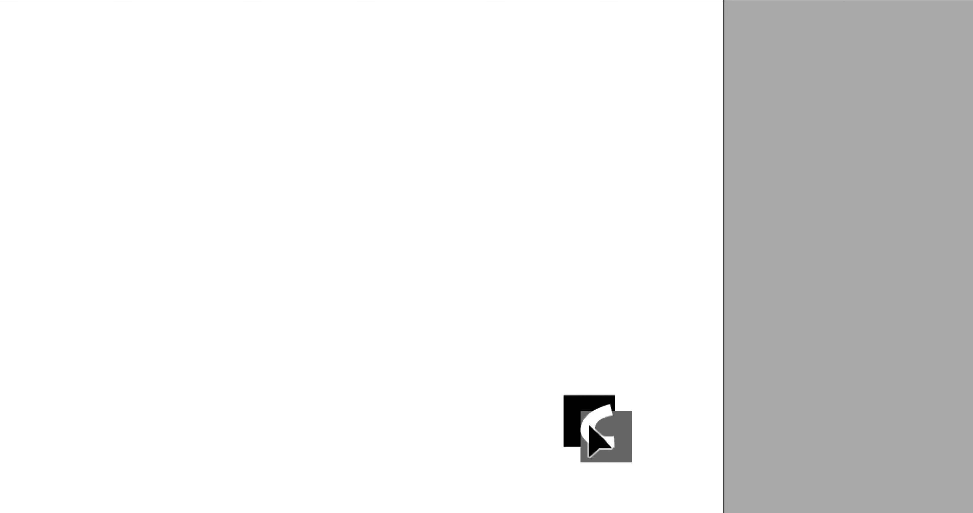
Override and delete the page-number marker on the C-sans numérotation master, and enlarge the area listing the masters
drag(589, 426, 589, 428)
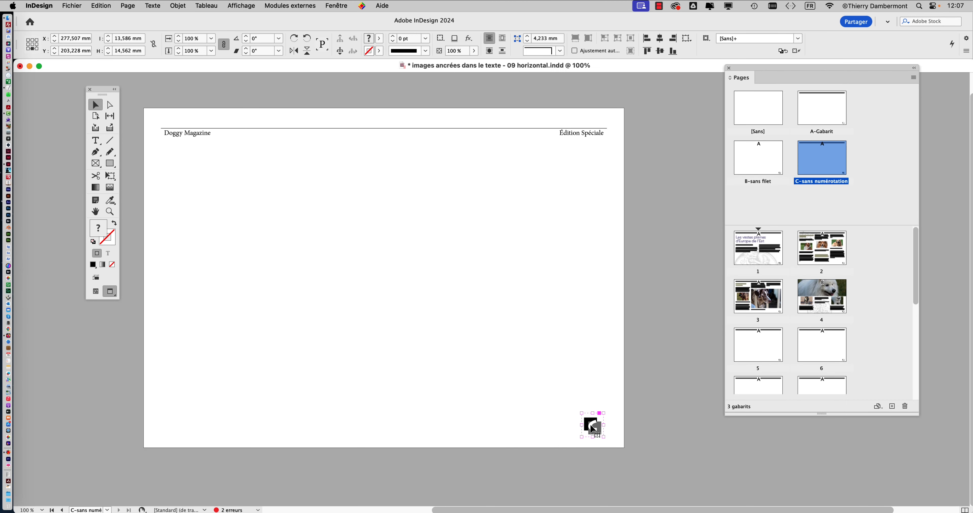
key(Delete)
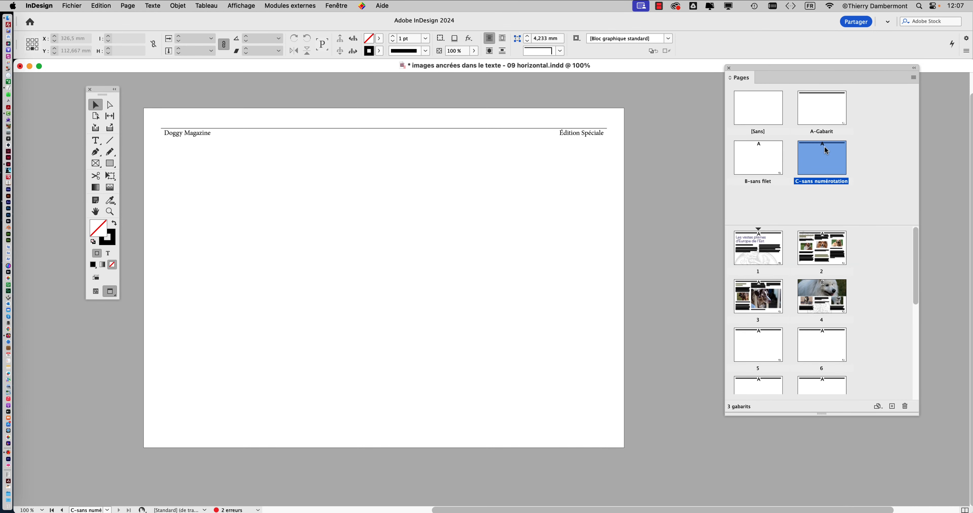
drag(850, 226, 850, 254)
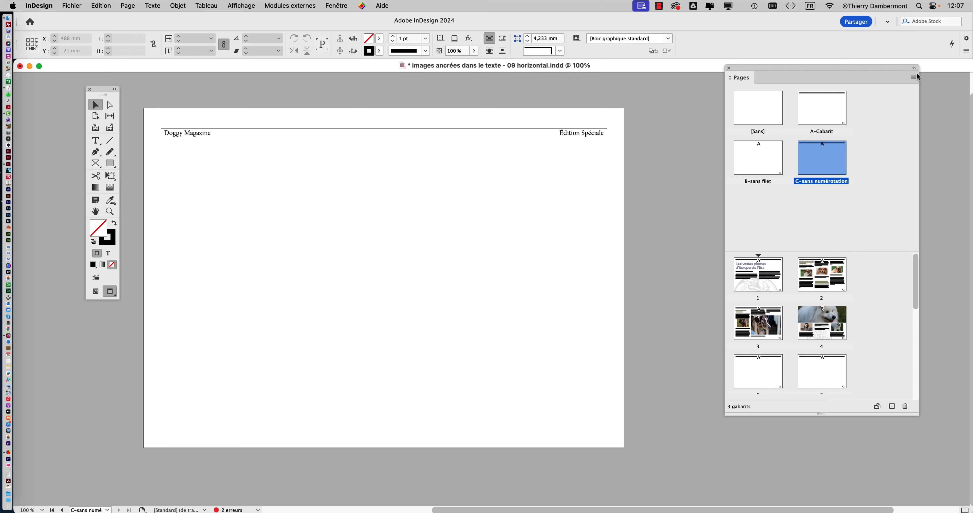
Create a new master with prefix D named "sans num et sans filet", based on A-Gabarit
click(912, 77)
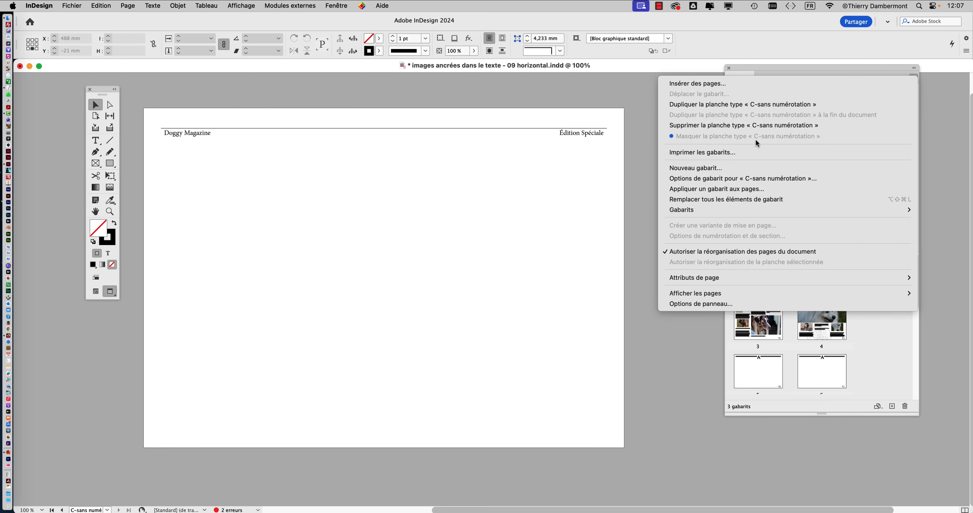
click(722, 167)
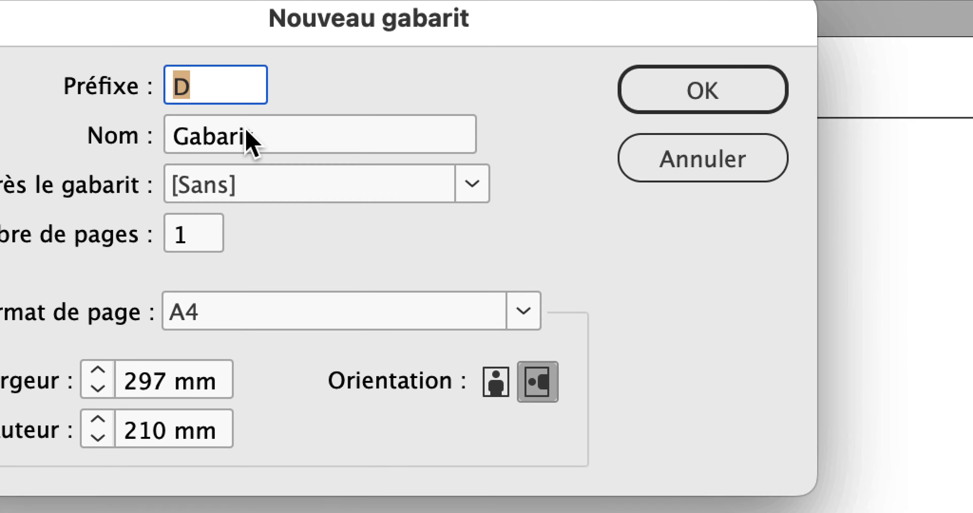
key(Tab)
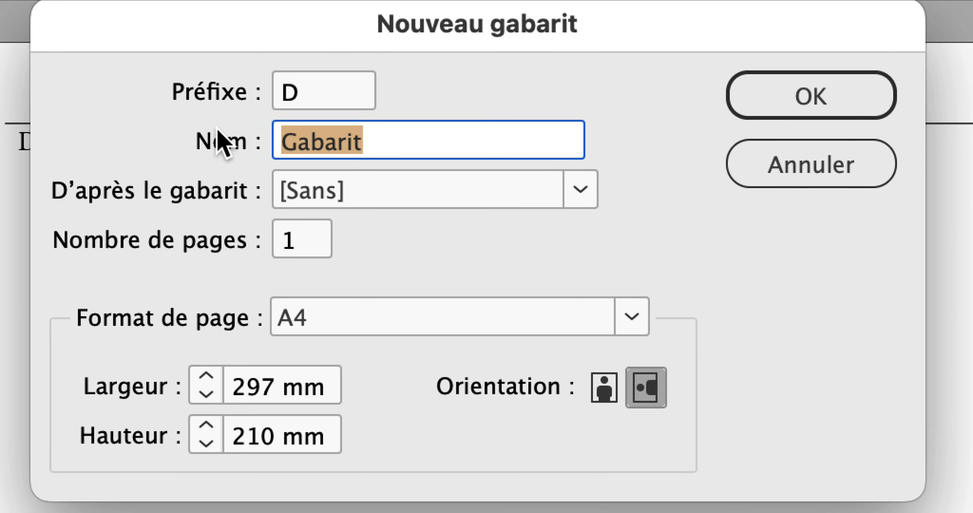
text(sans num)
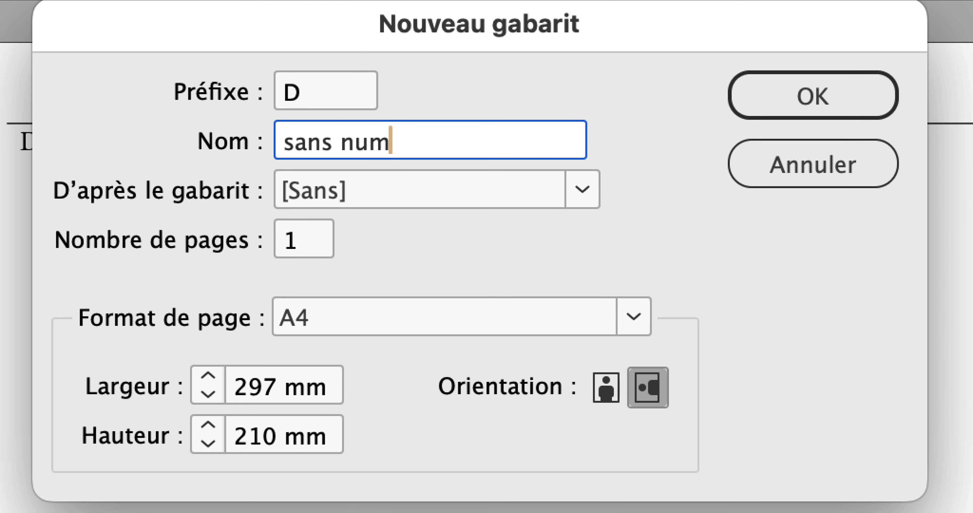
text( et sans fil)
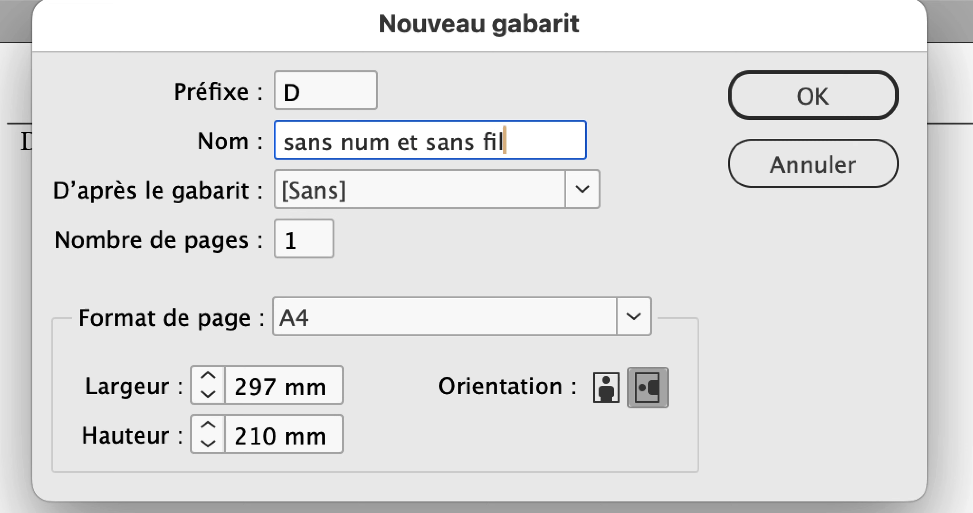
text(et)
key(alt)
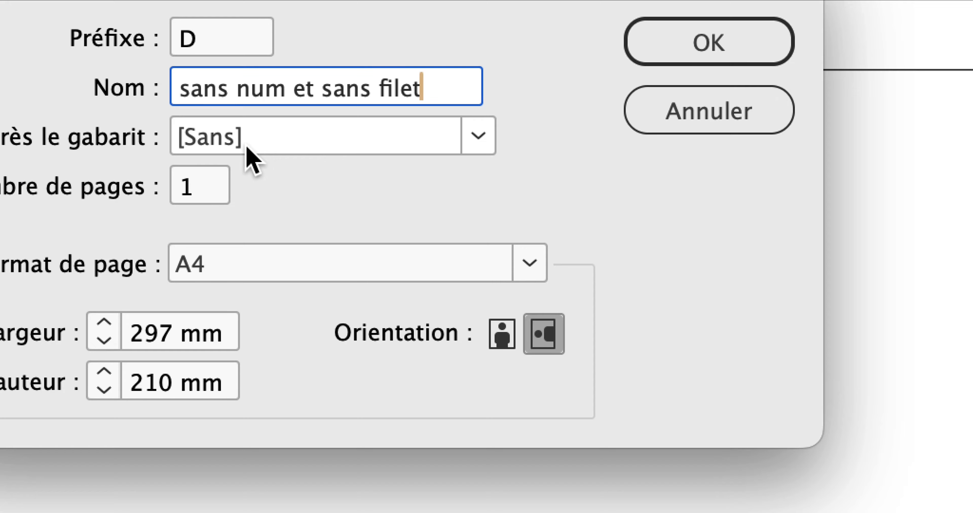
click(249, 147)
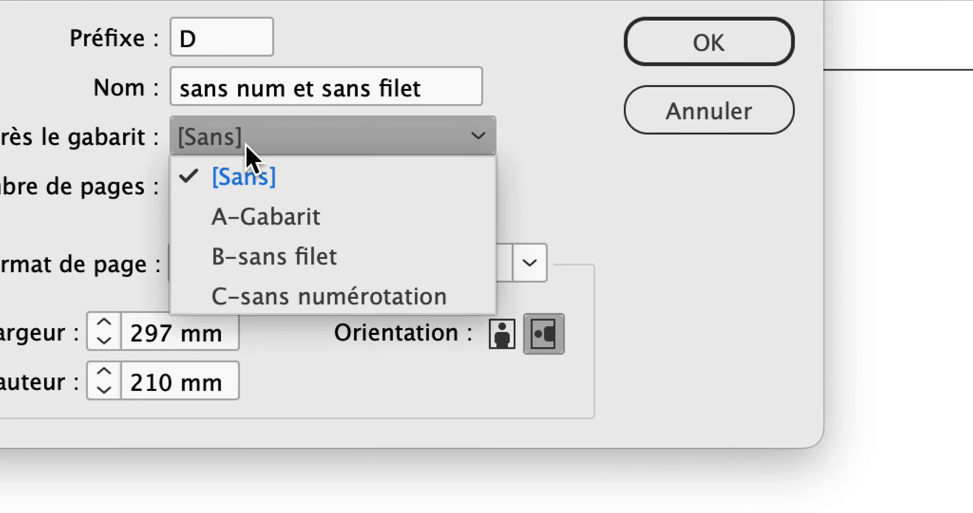
click(249, 164)
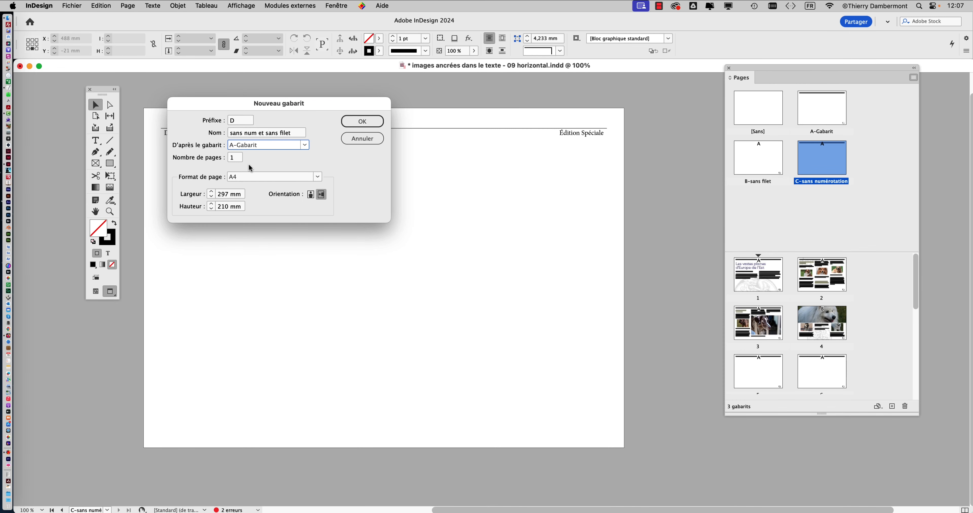
click(704, 6)
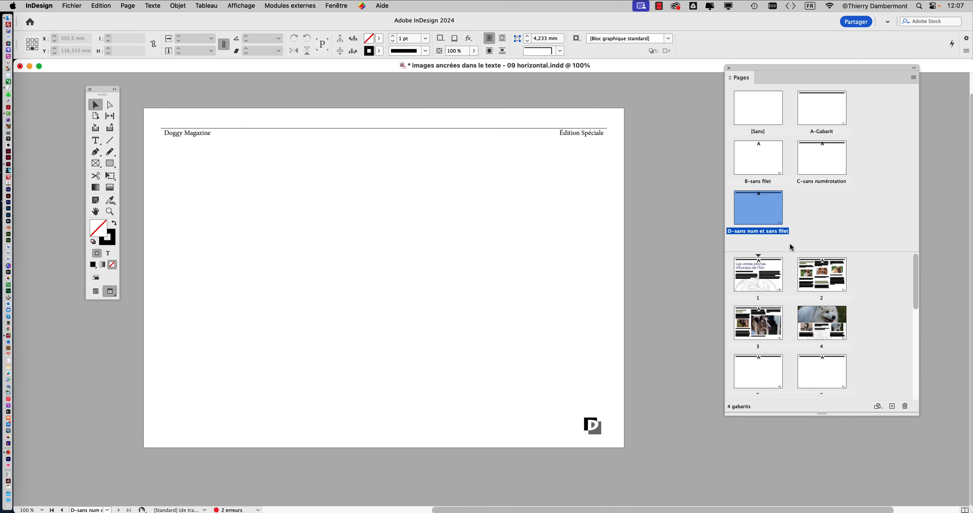
Override and delete both the header with its rule and the page-number marker on the D-sans num et sans filet master
click(212, 137)
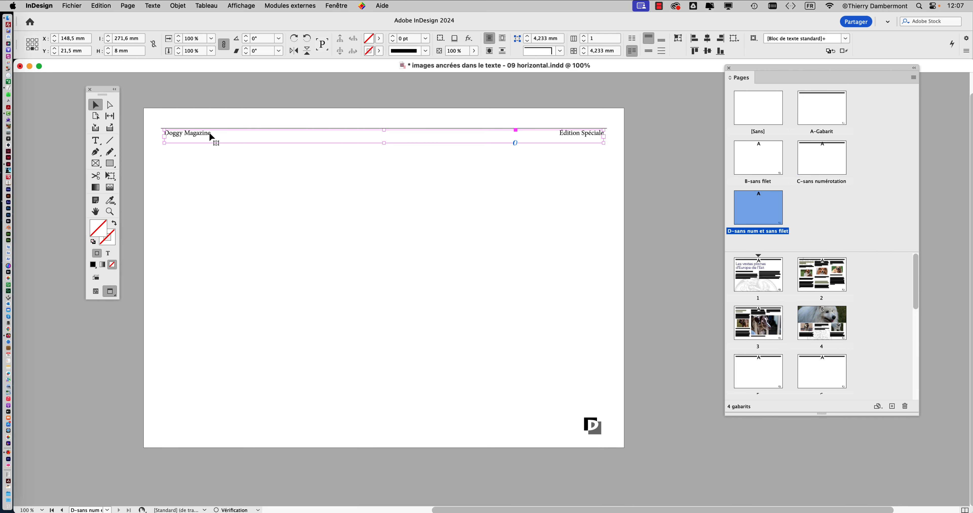
key(Delete)
click(597, 426)
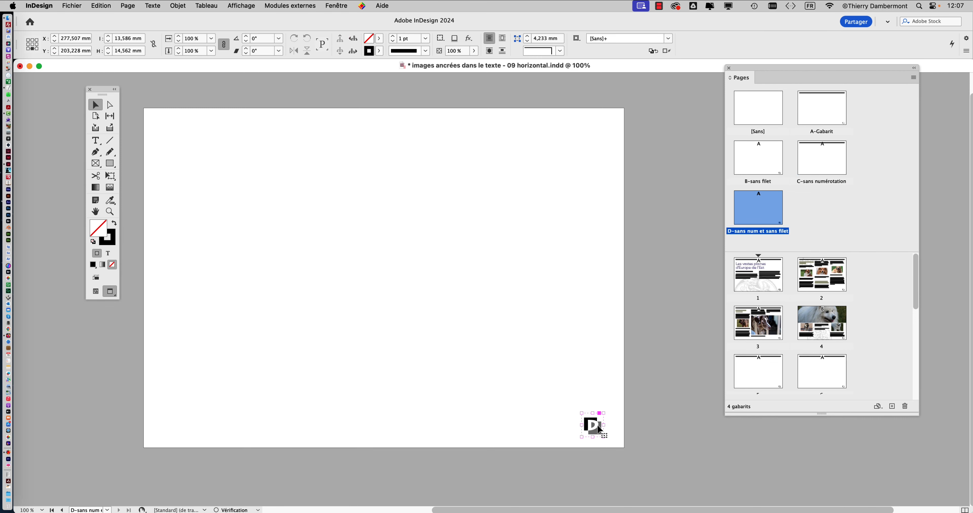
key(Delete)
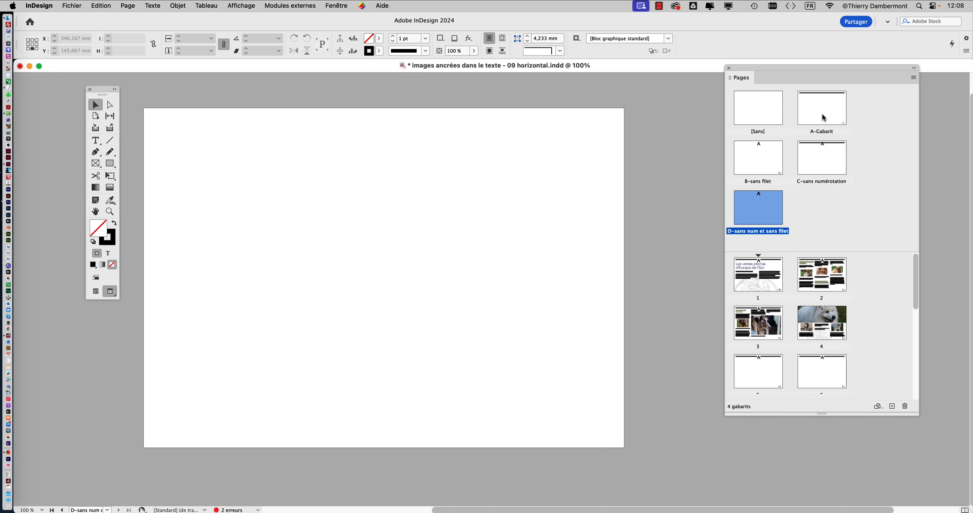
Open the A-Gabarit master, lock the "numérotation et filet" layer, and unlock and activate the "decoration" layer
double_click(824, 118)
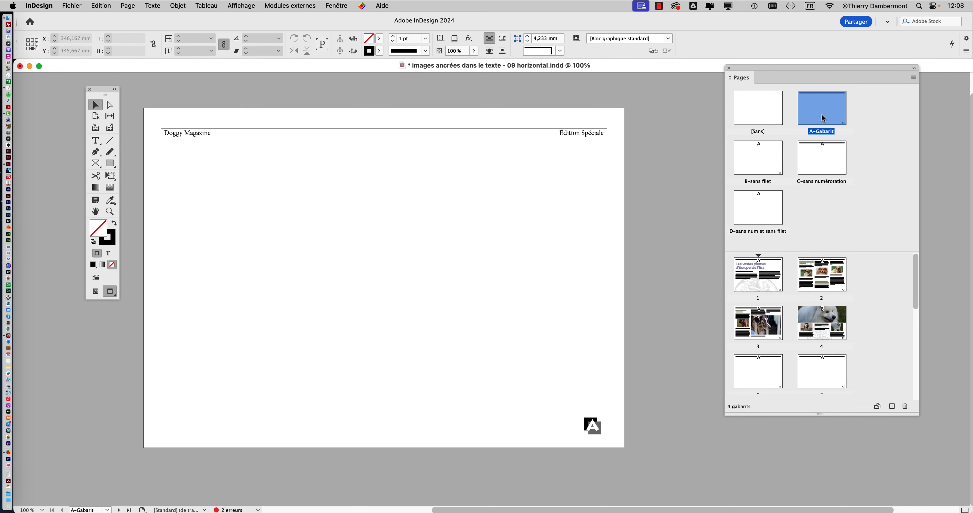
click(336, 5)
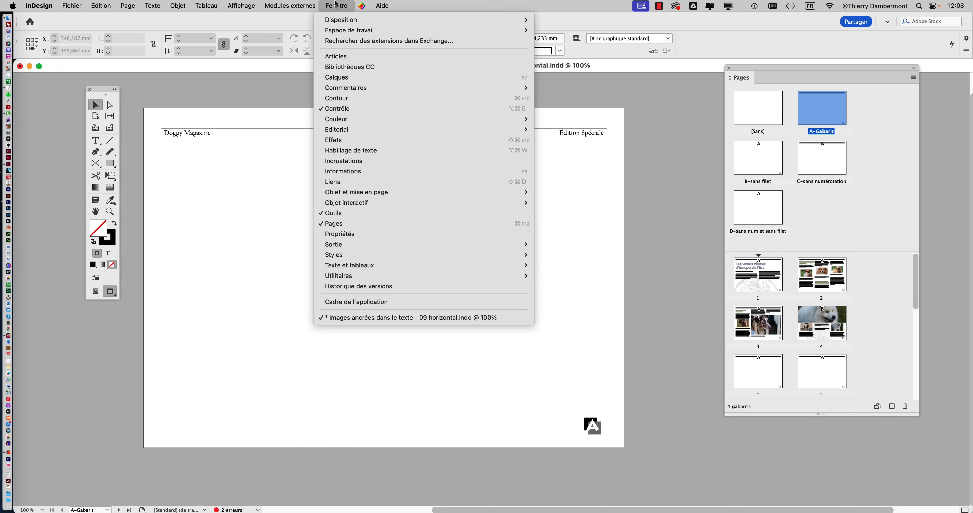
click(377, 78)
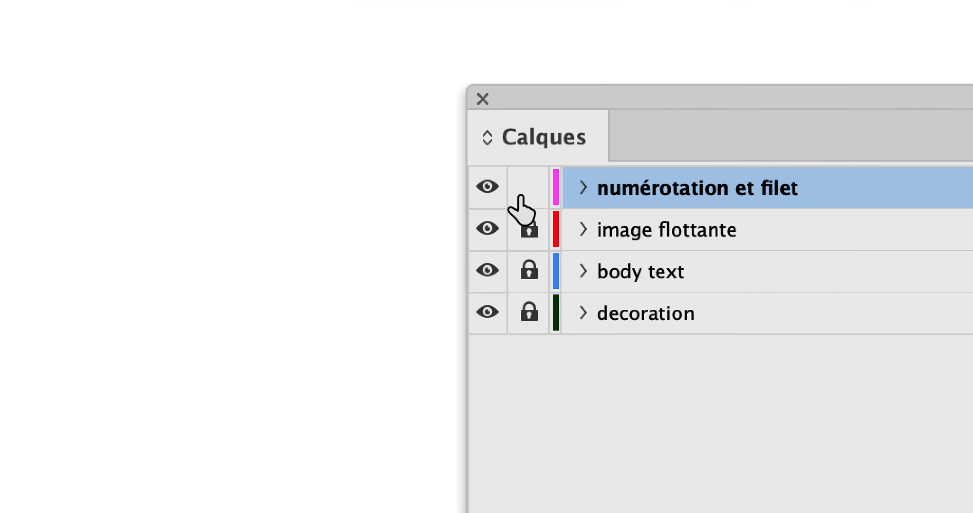
click(511, 187)
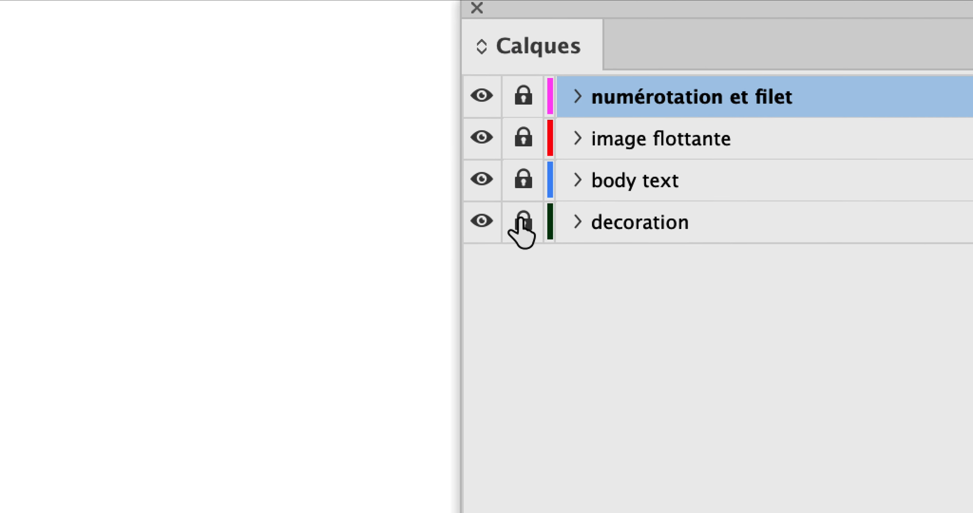
click(523, 222)
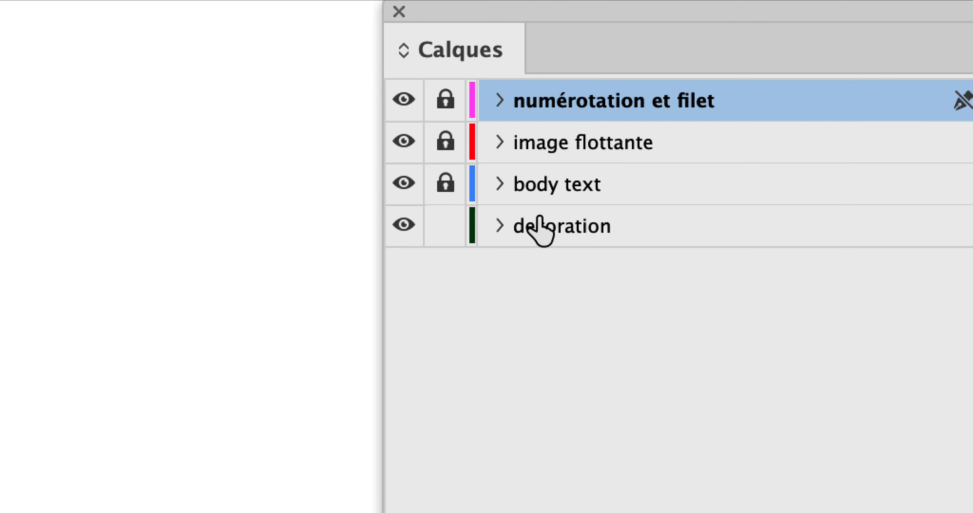
click(554, 227)
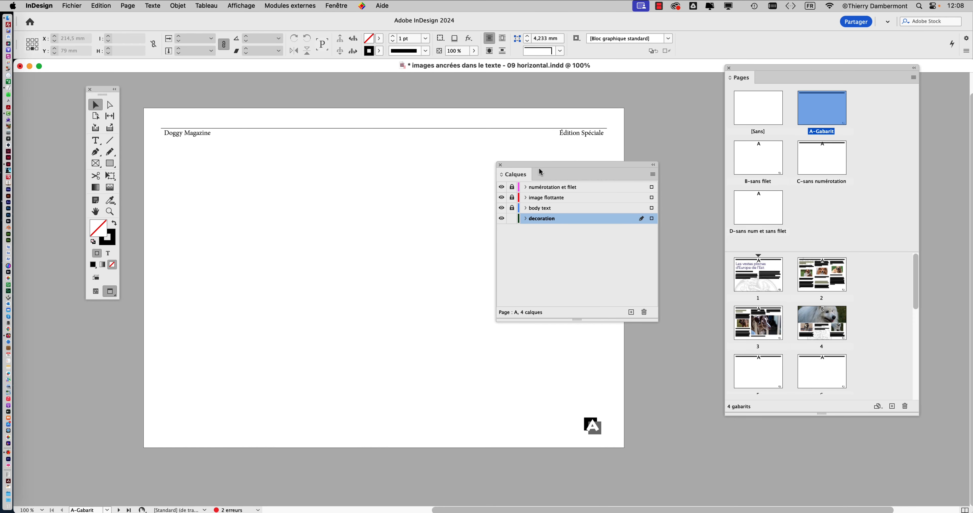
Draw a rectangle about 159 × 28 mm over the middle of the header and swap its fill and stroke colours
drag(539, 169, 637, 164)
click(112, 163)
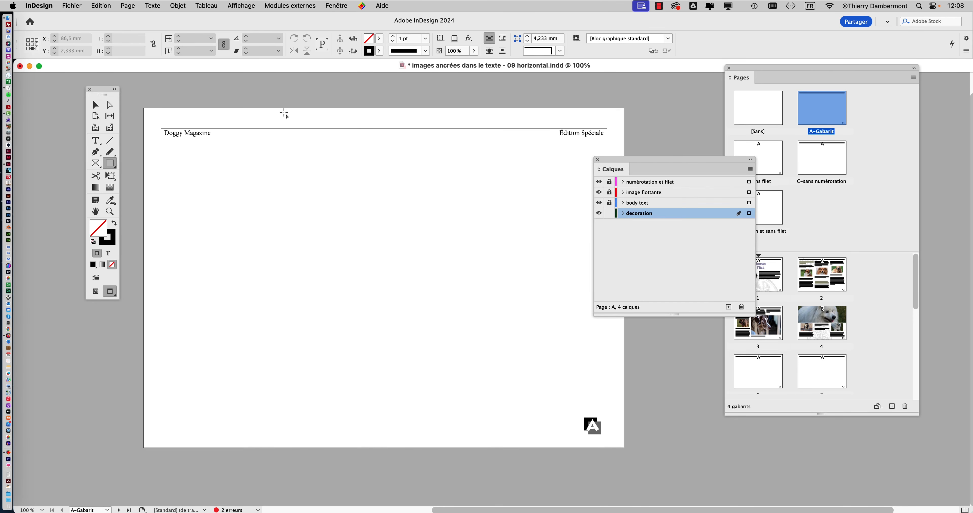
drag(275, 93, 531, 138)
click(114, 222)
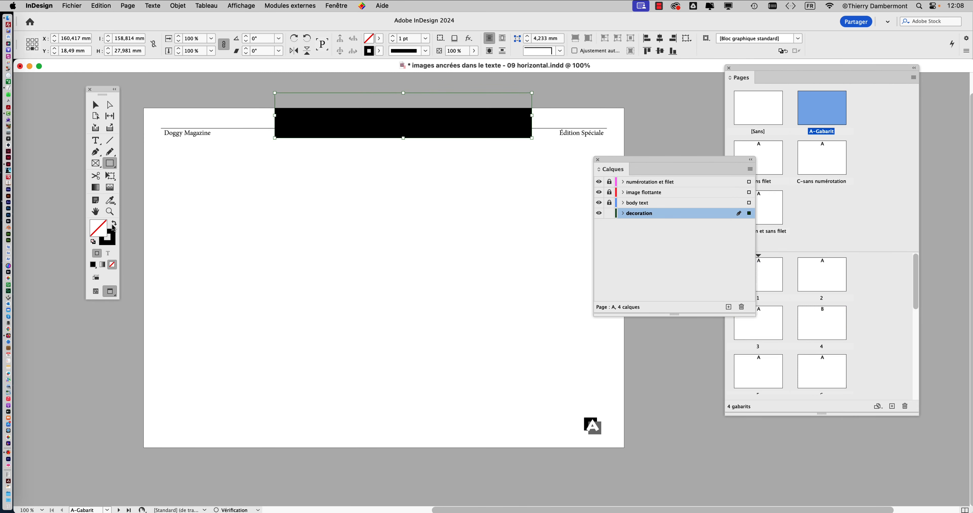
Fill the header rectangle with the C=48 M=35 J=55 N=0 swatch at a 38% tint
click(329, 4)
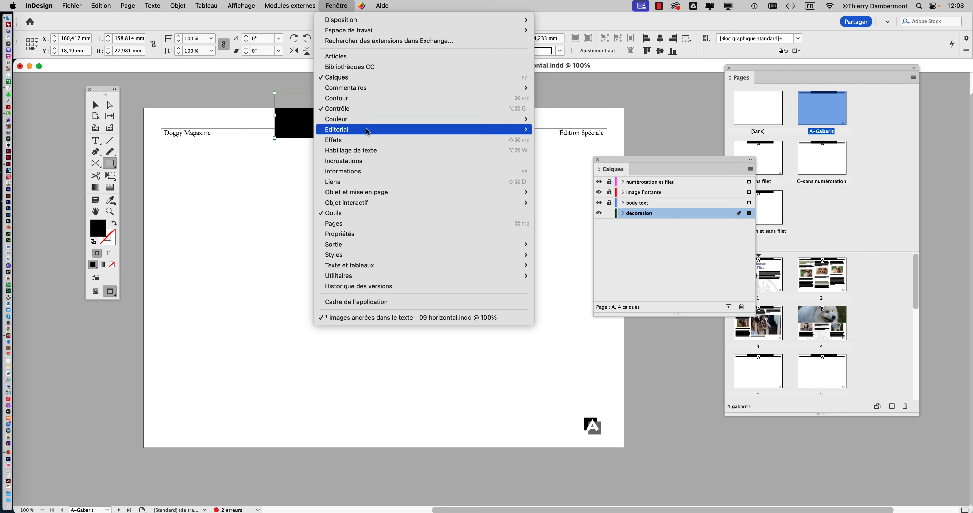
mouse_move(367, 119)
click(554, 140)
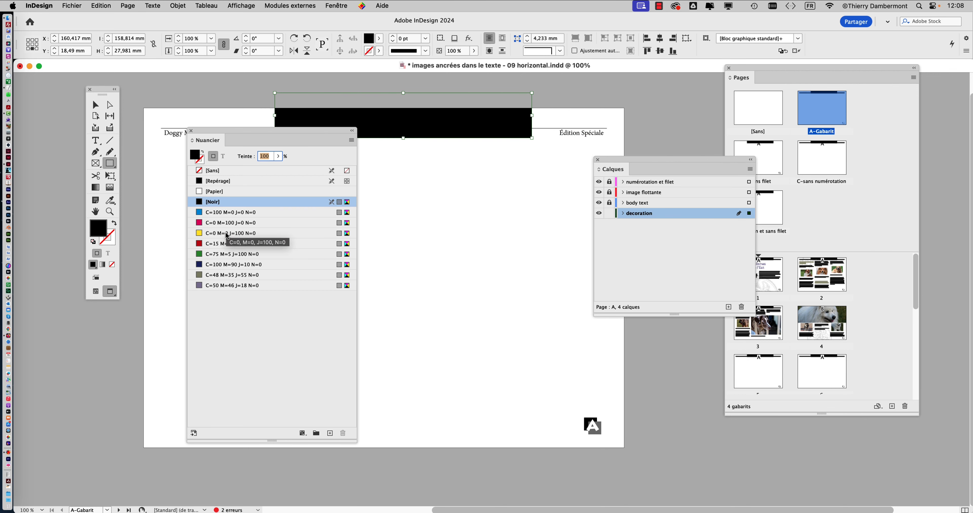
click(224, 275)
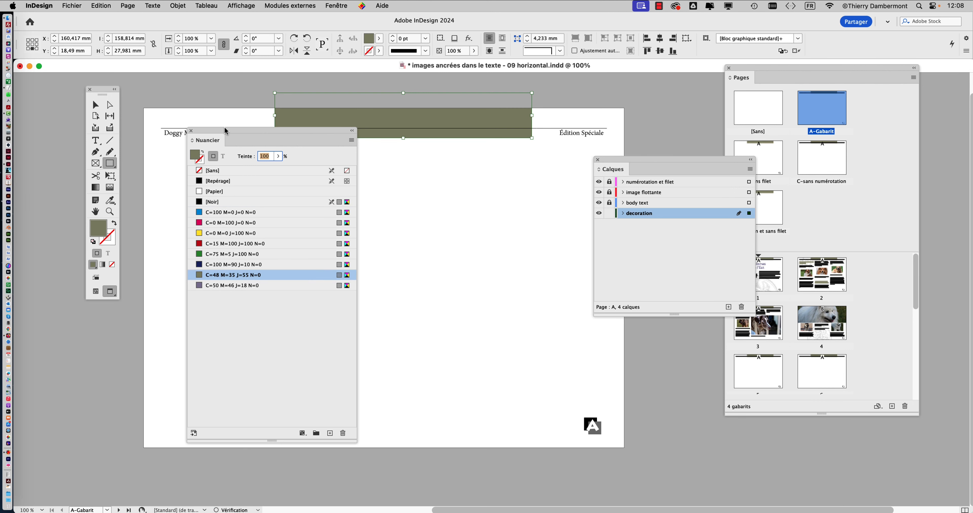
click(278, 161)
click(246, 168)
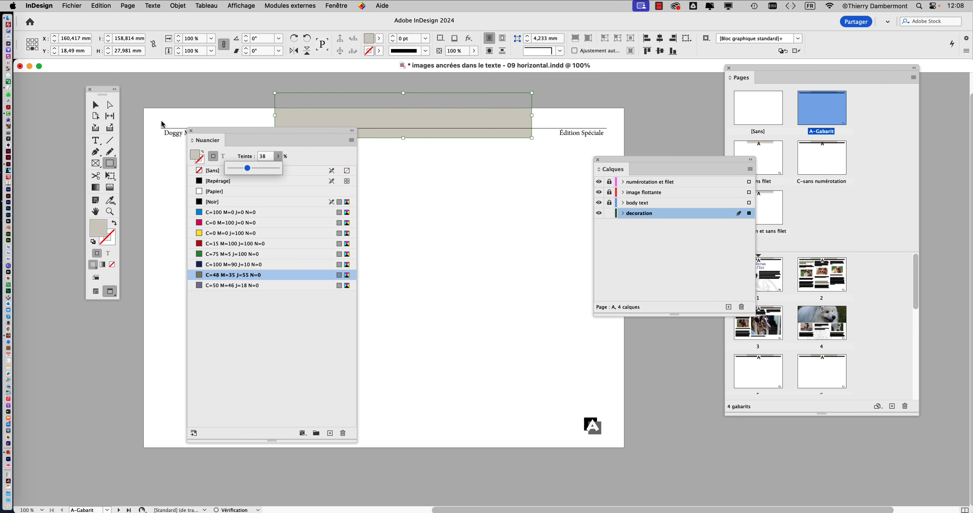
Move the tinted rectangle behind "Édition Spéciale" so it extends past the page's top and right edges, clearing the floating panels away
click(95, 105)
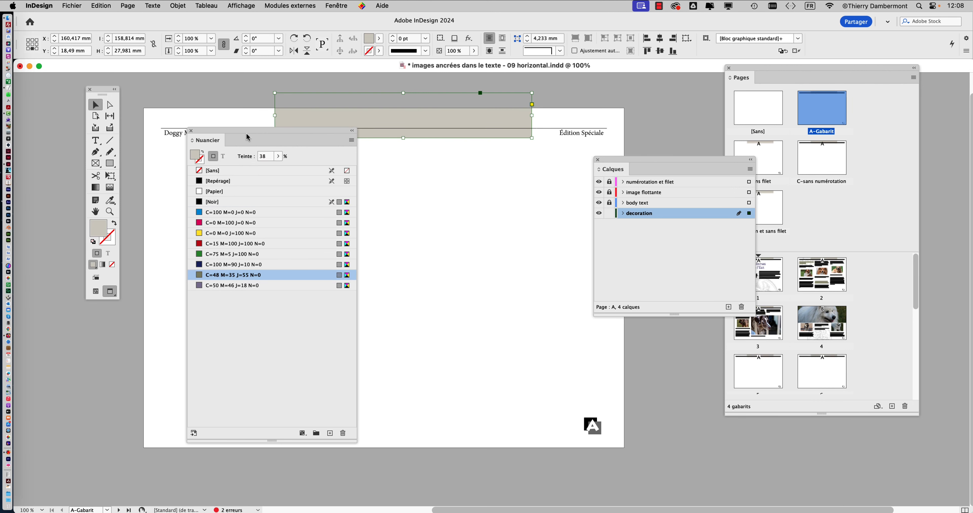
drag(248, 137, 162, 247)
drag(379, 115, 515, 127)
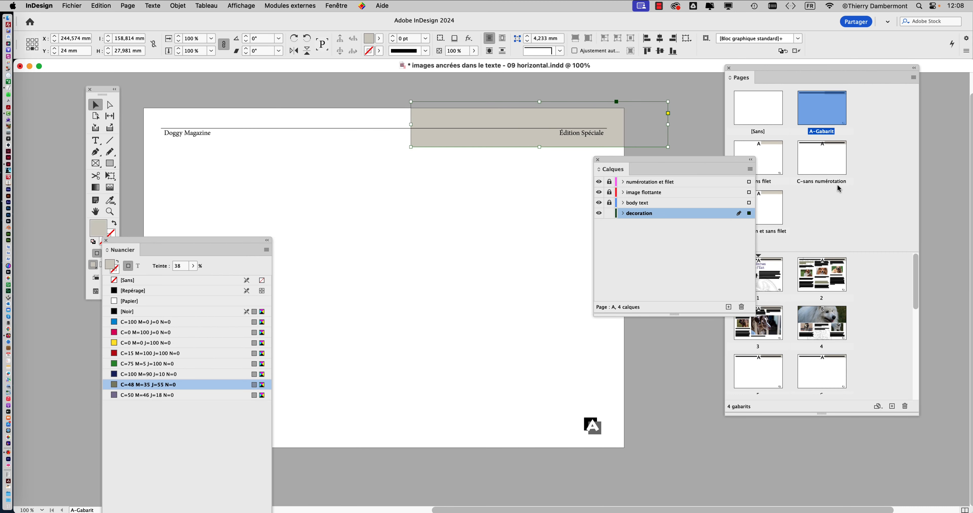
drag(737, 160, 676, 197)
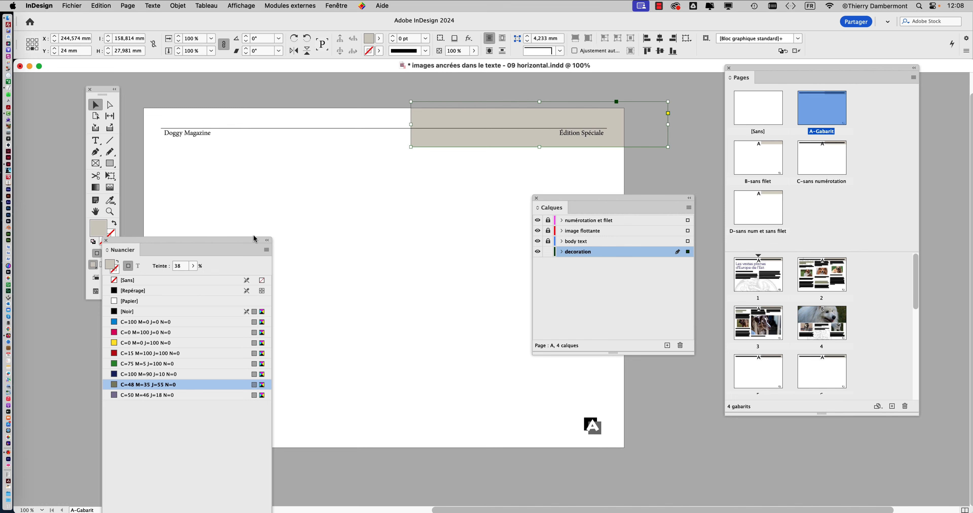
drag(255, 239, 181, 359)
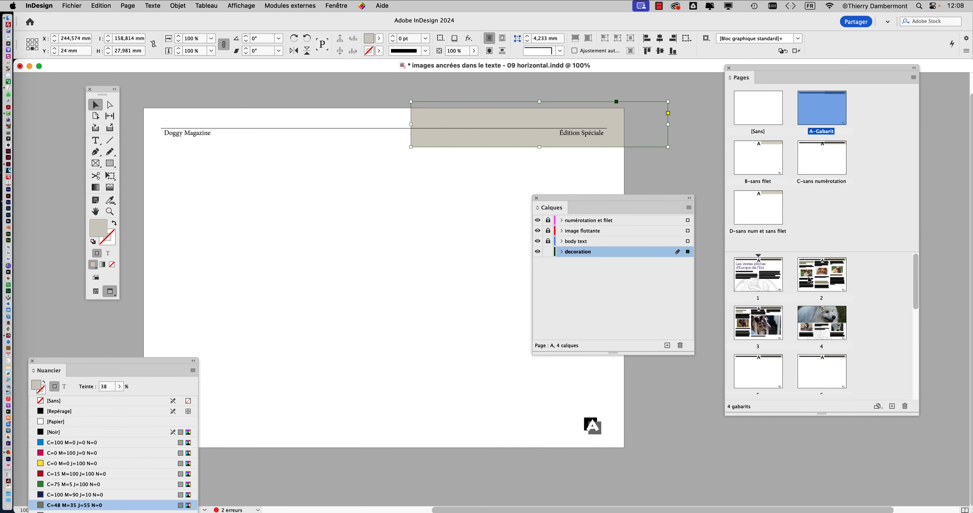
Examine how the tinted header band from A-Gabarit appears on document pages 1 to 4
double_click(810, 280)
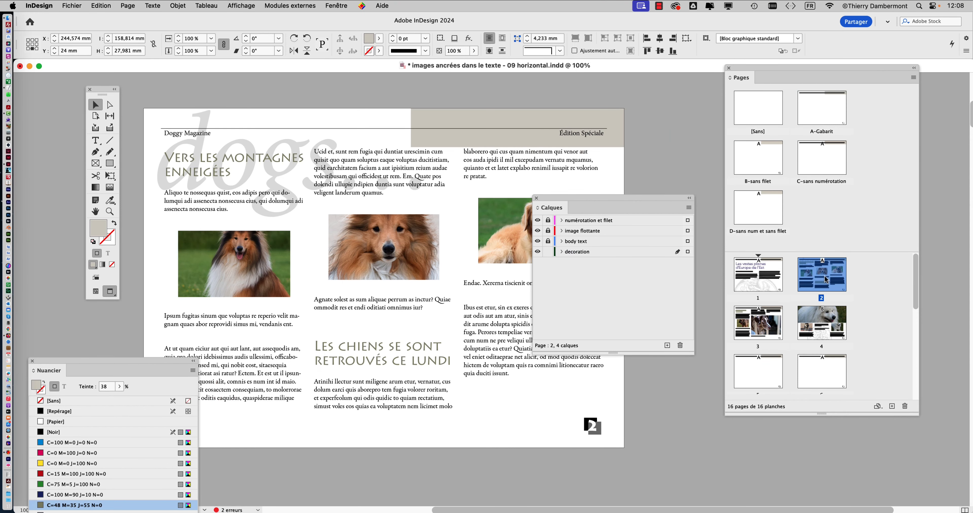
drag(613, 202, 768, 439)
double_click(818, 323)
double_click(764, 331)
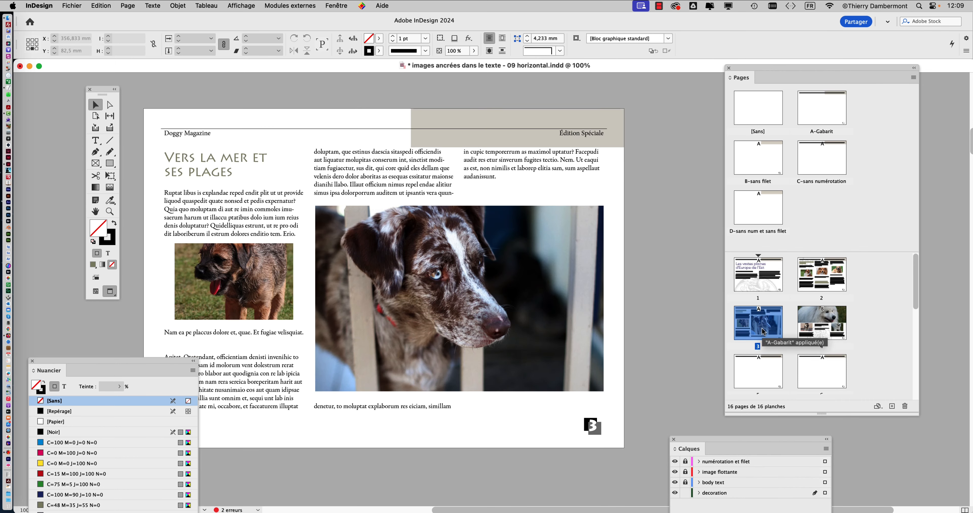
double_click(757, 291)
double_click(837, 280)
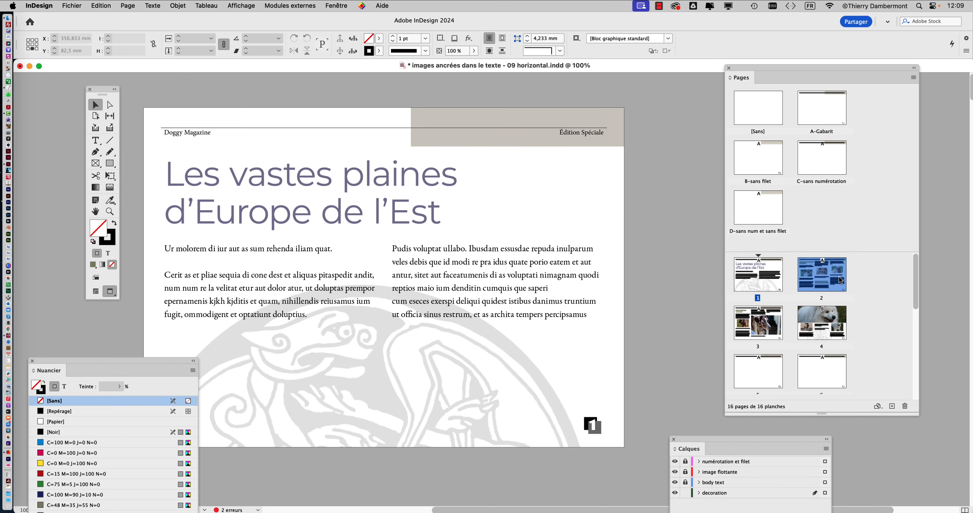
double_click(768, 284)
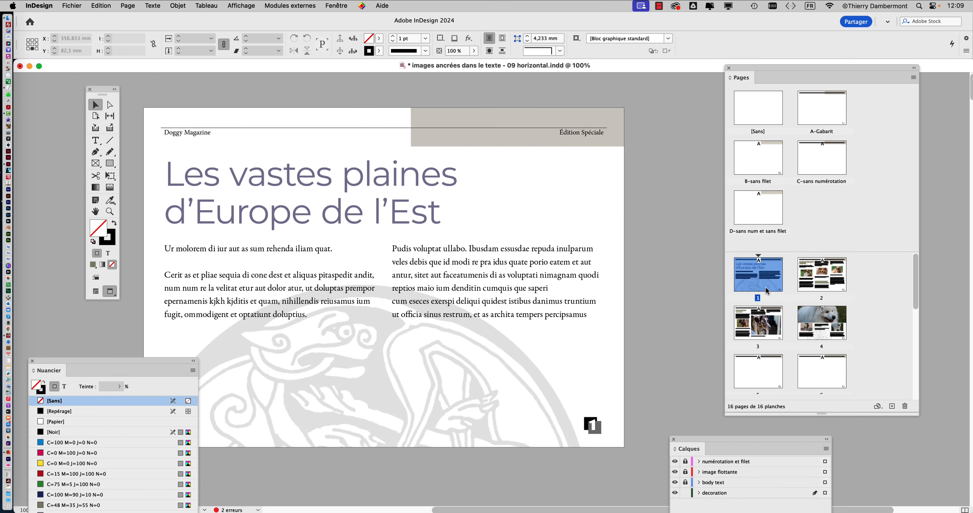
double_click(764, 323)
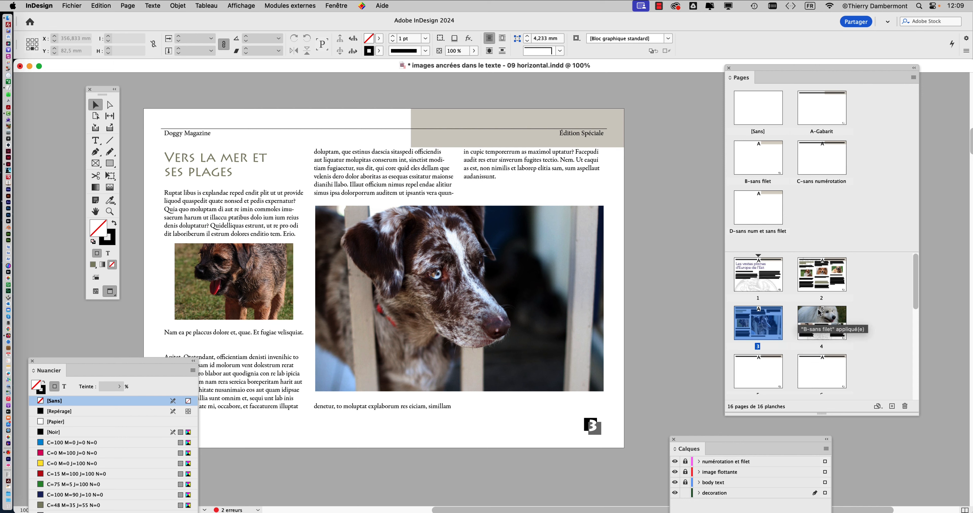
Reduce the band's height on the A-Gabarit master to about 24 mm from its lower edge, and check it on the document pages
click(825, 110)
double_click(824, 110)
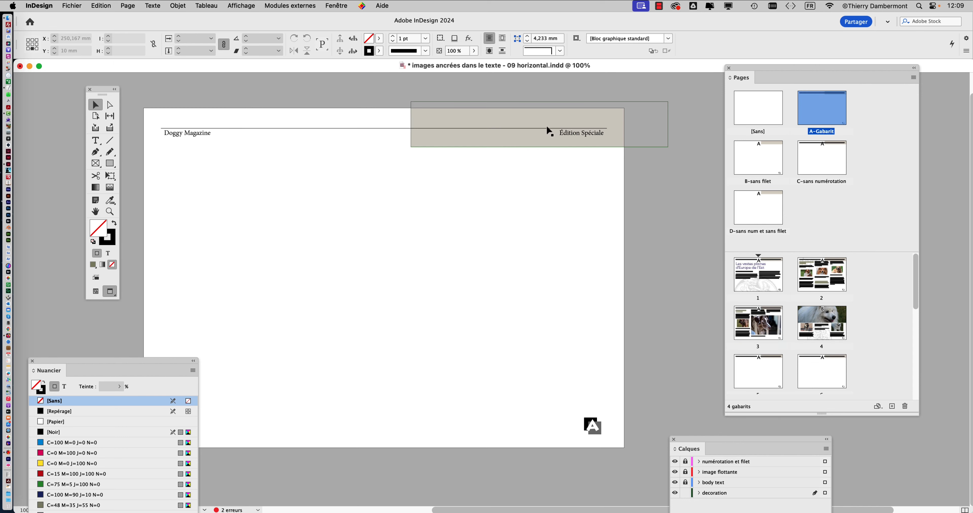
click(539, 141)
drag(540, 147, 542, 139)
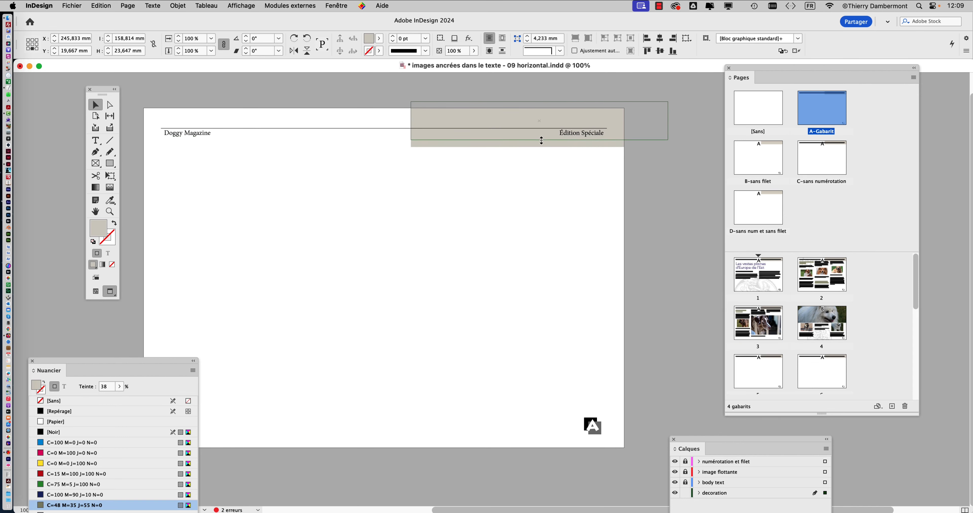
double_click(820, 280)
double_click(821, 321)
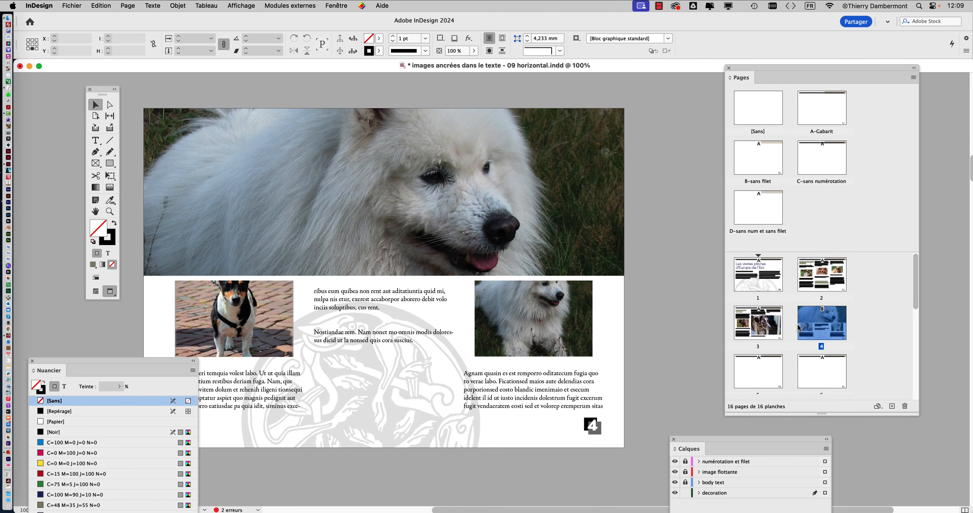
double_click(751, 333)
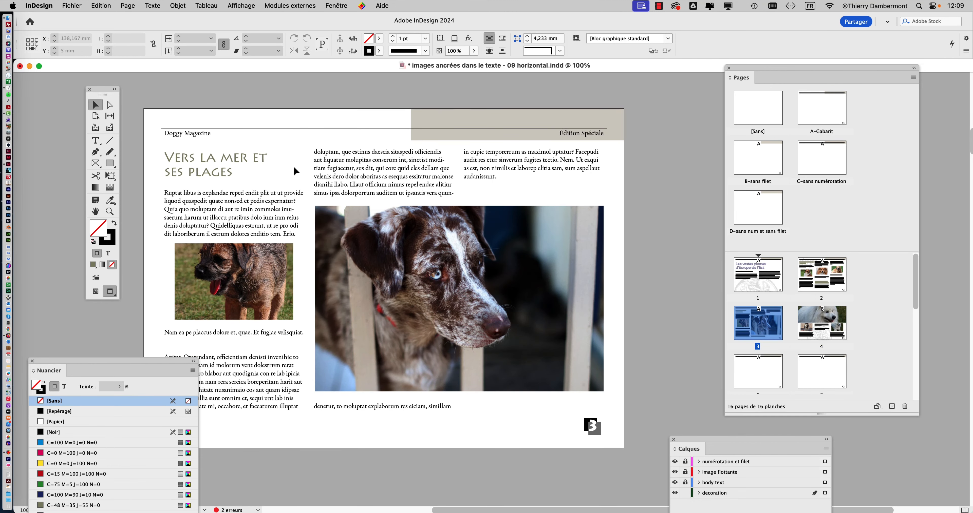
drag(160, 361, 167, 462)
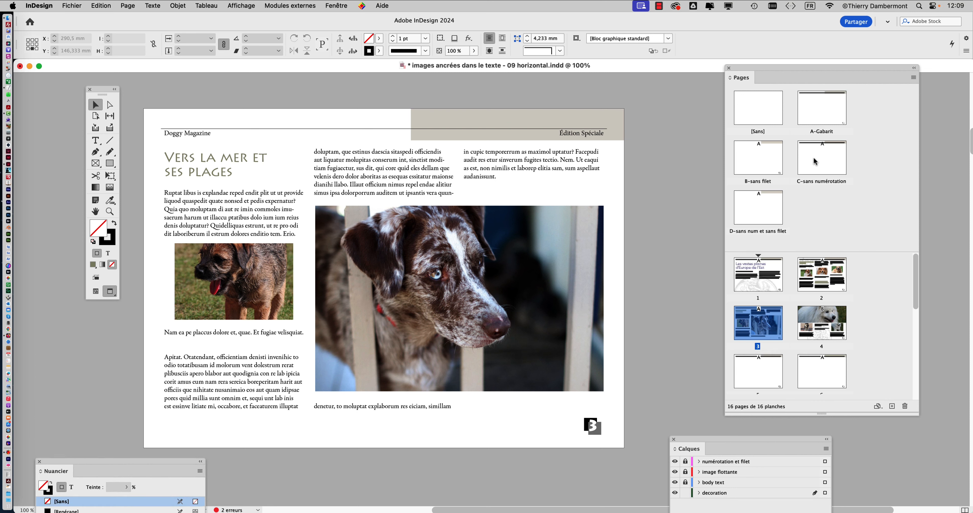
Reopen the A-Gabarit master and lock the "decoration" layer
click(819, 109)
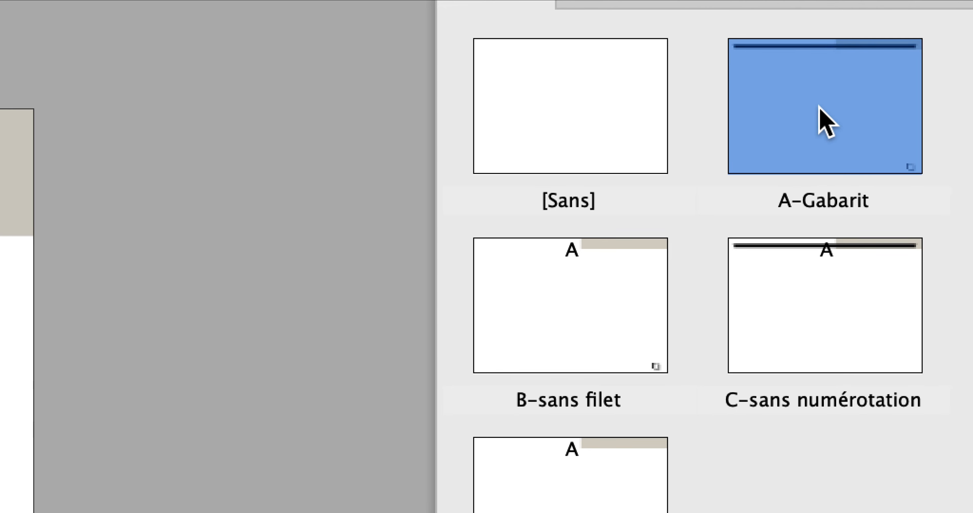
double_click(819, 107)
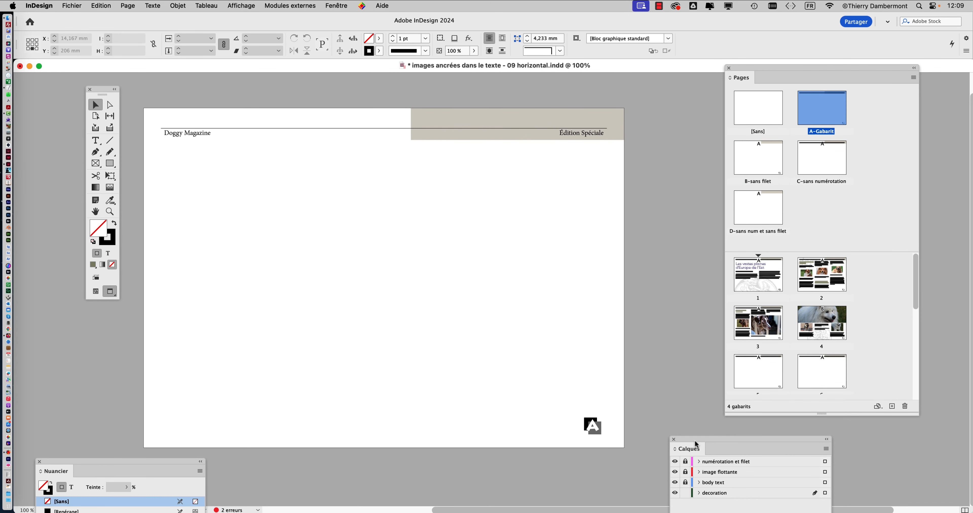
drag(697, 445, 515, 181)
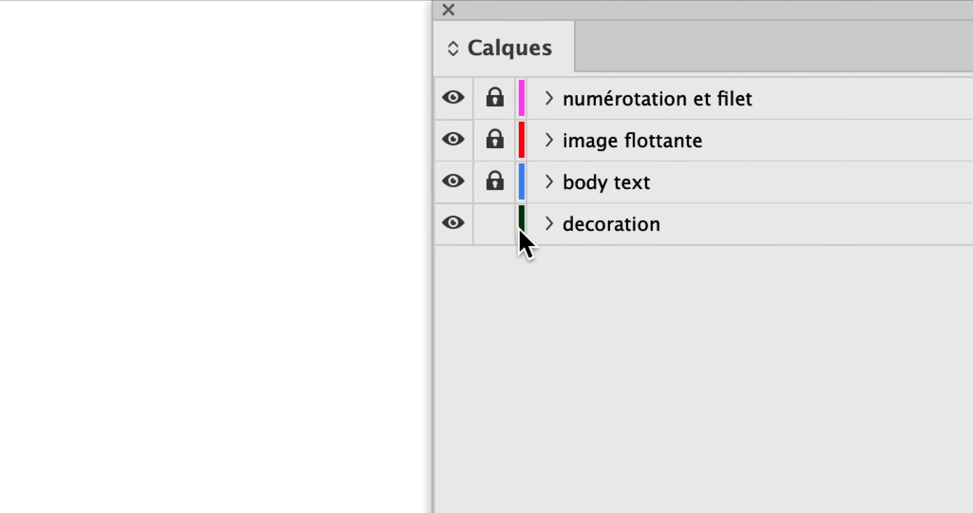
click(504, 230)
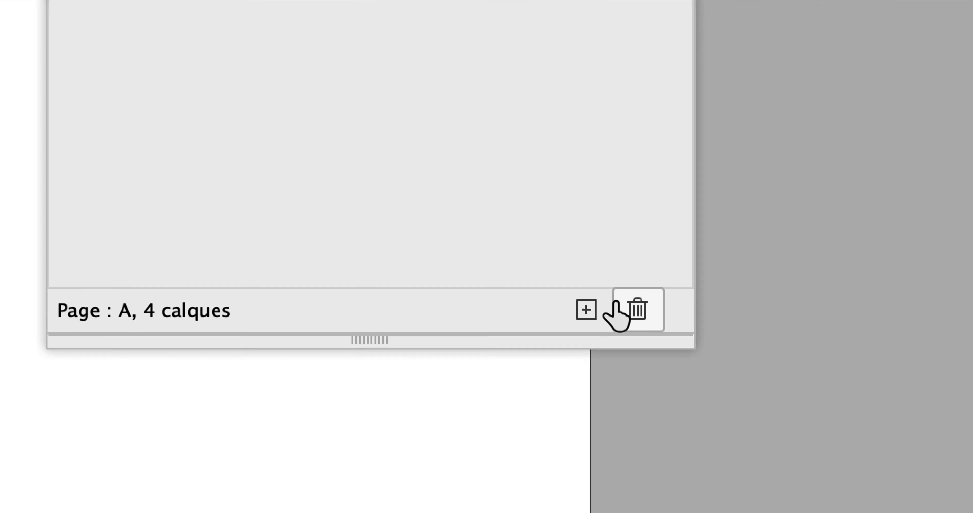
Create a new layer named "fond gris" and place it beneath the "decoration" layer
click(582, 310)
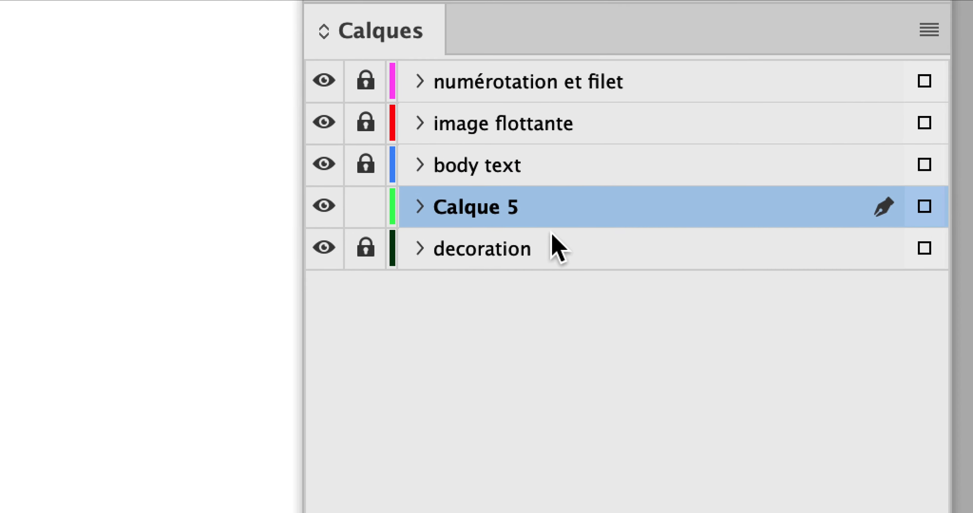
drag(547, 223, 543, 270)
double_click(482, 264)
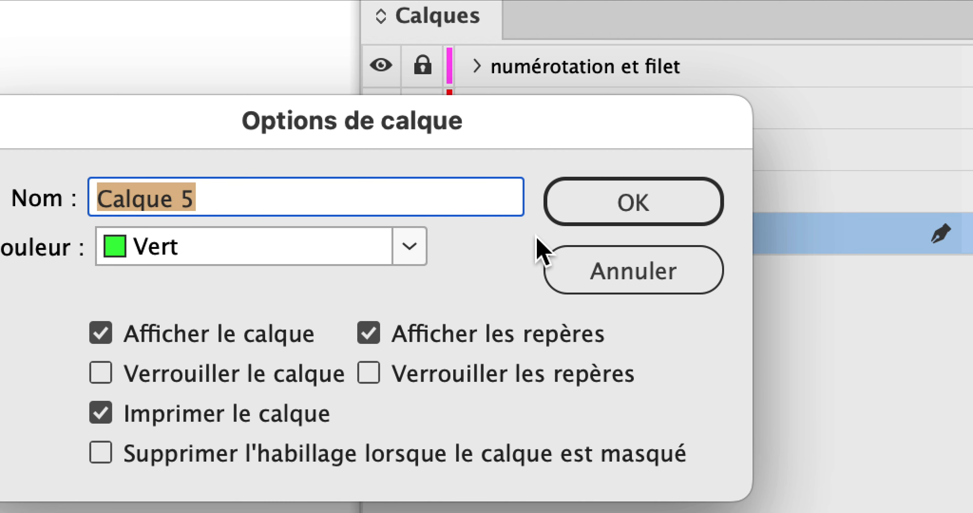
text(fond gris)
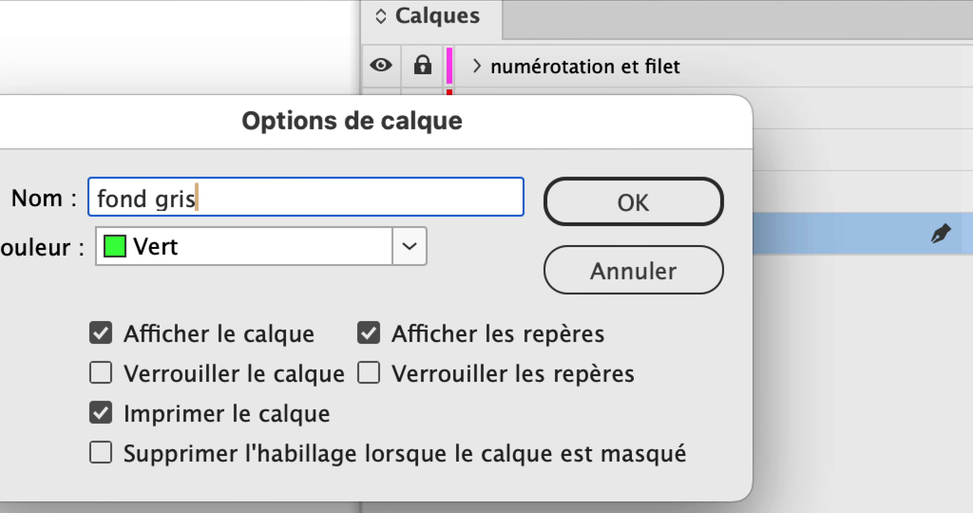
key(alt)
click(642, 208)
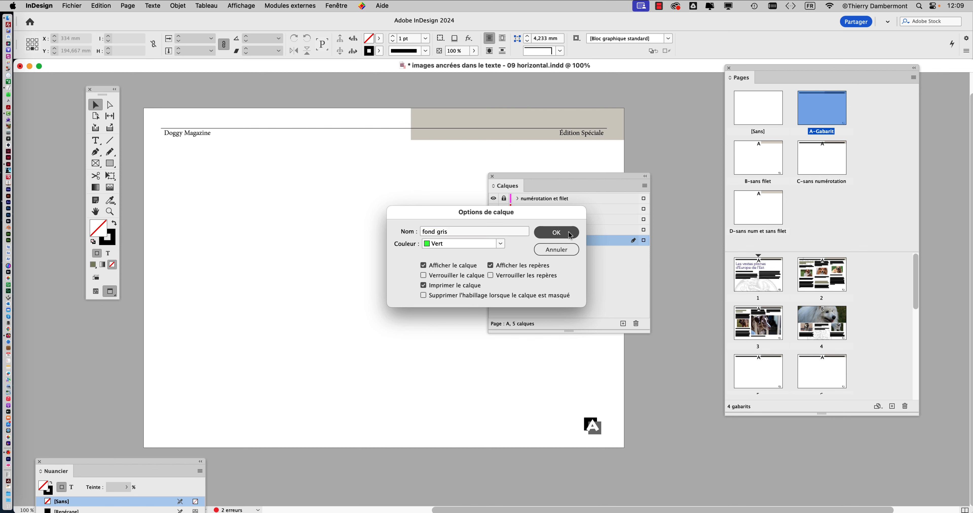
Draw a rectangle about 305 × 220 mm on the "fond gris" layer, covering the whole A-Gabarit page and its bleed
drag(547, 177, 693, 163)
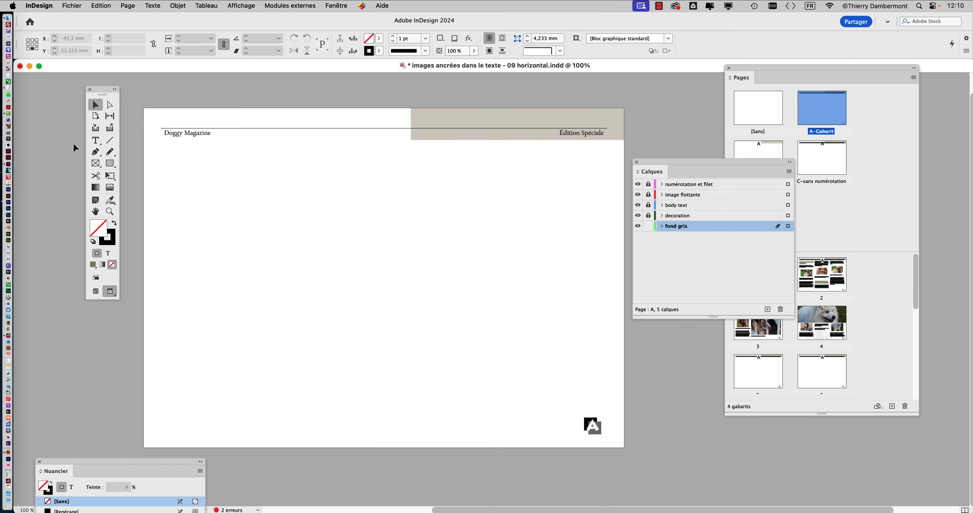
click(105, 165)
drag(136, 100, 630, 456)
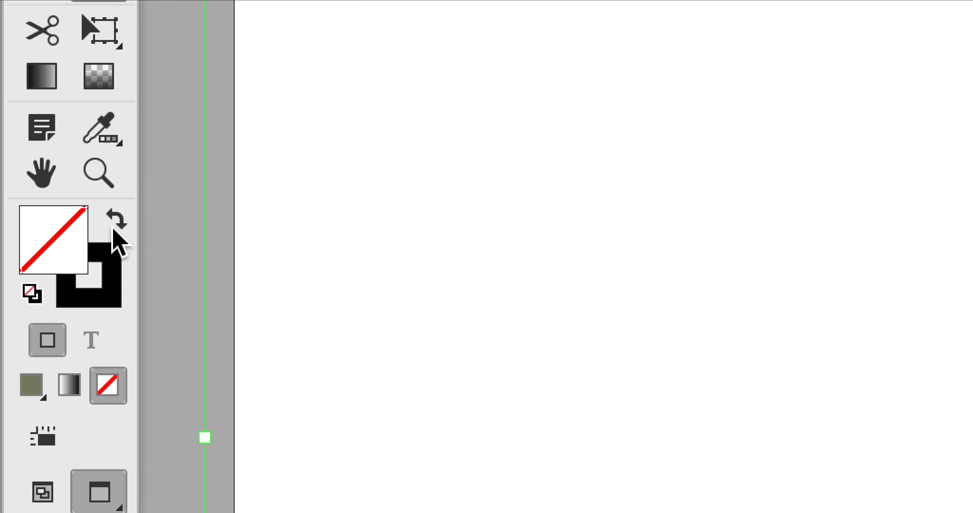
Swap the background rectangle's fill and stroke so it is filled with black and has no outline, and display the colour swatches beside it
click(114, 226)
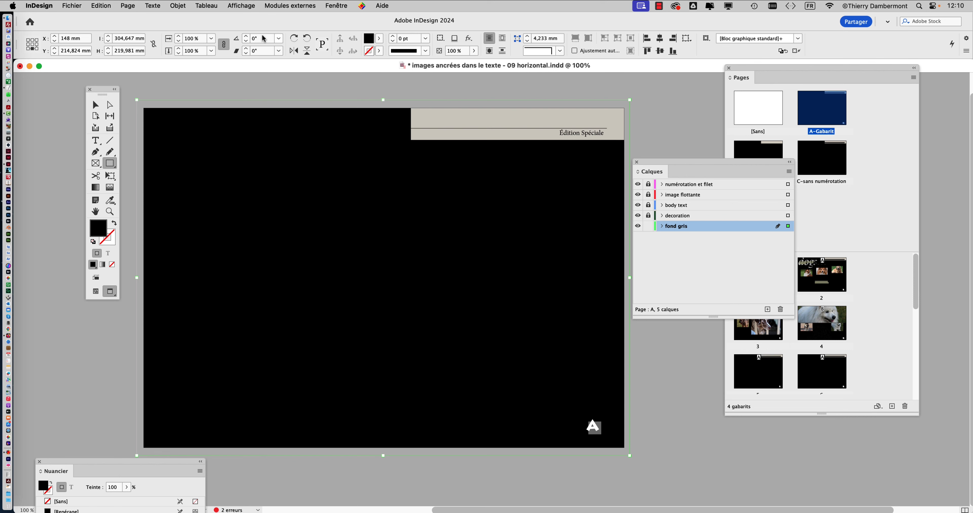
click(328, 5)
mouse_move(350, 119)
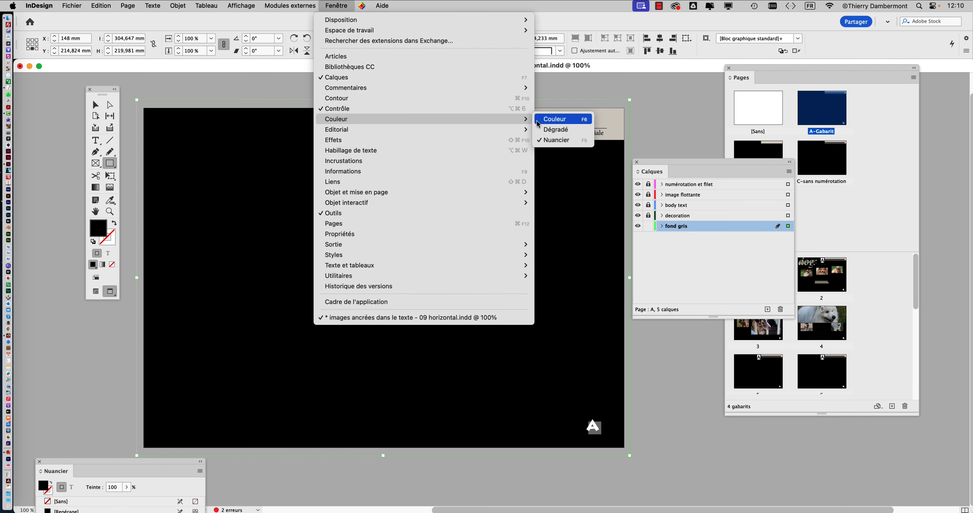
click(555, 140)
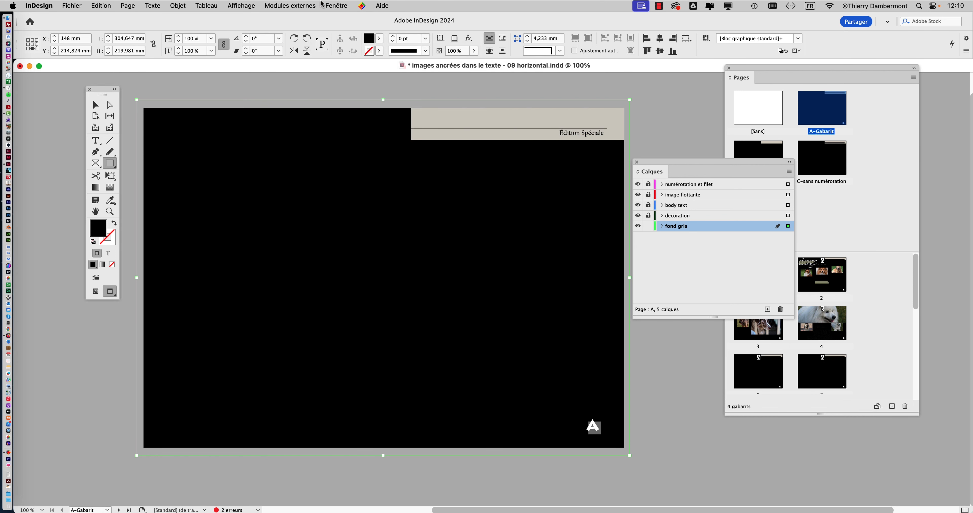
click(336, 6)
mouse_move(379, 119)
click(552, 141)
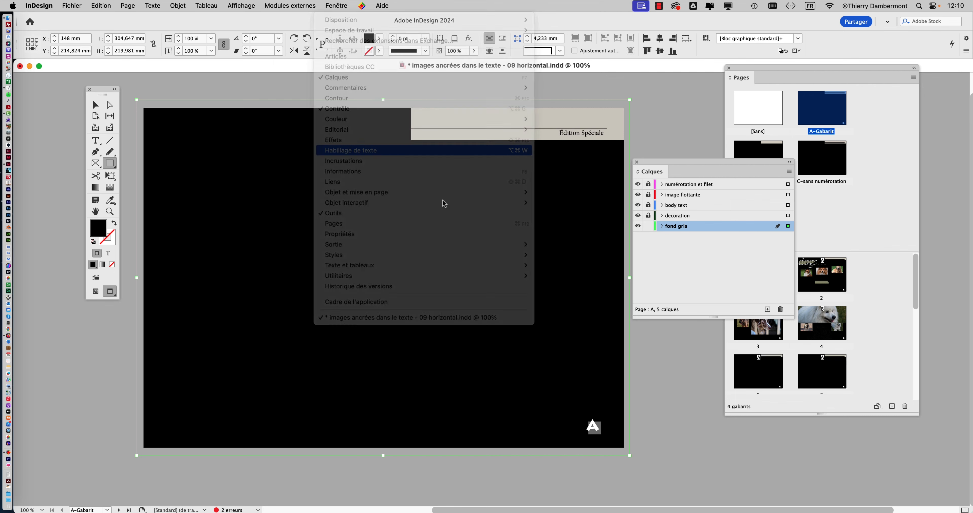
drag(119, 462, 562, 230)
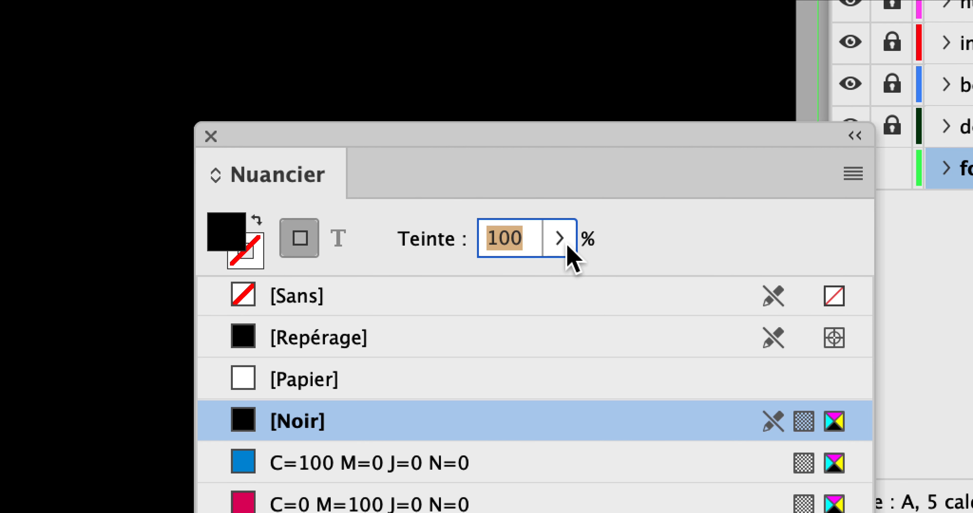
Try black tints of 5% and 10% on the background rectangle, set it to 8%, and deselect the rectangle
text(5)
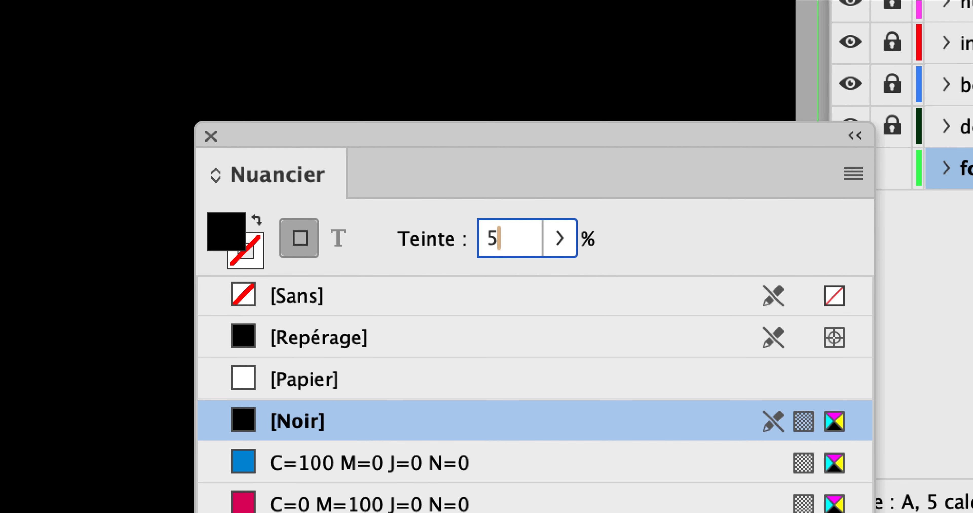
key(Return)
click(559, 245)
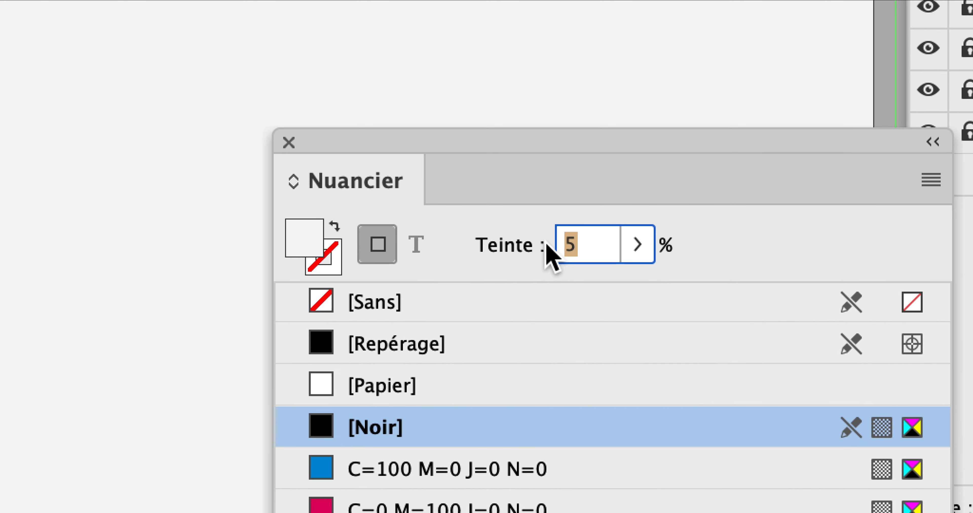
text(10)
key(Return)
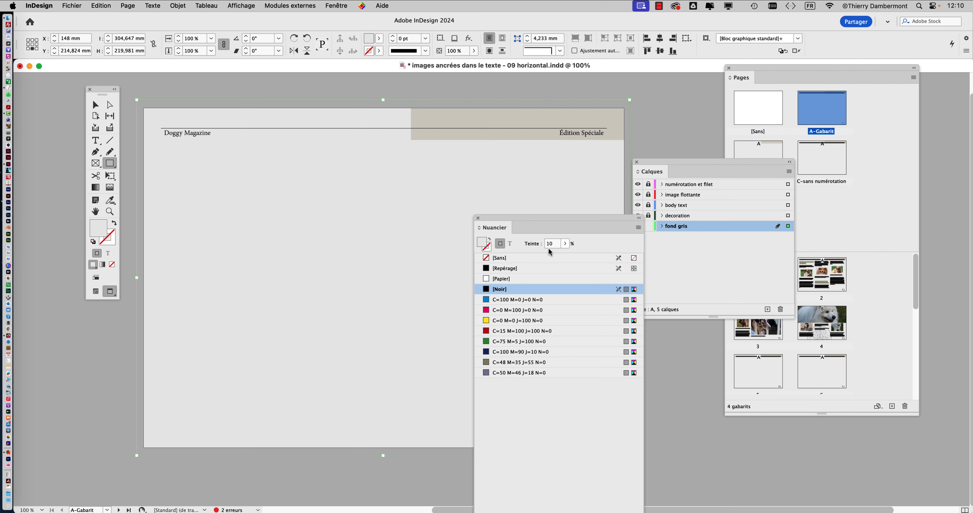
text(5)
key(Return)
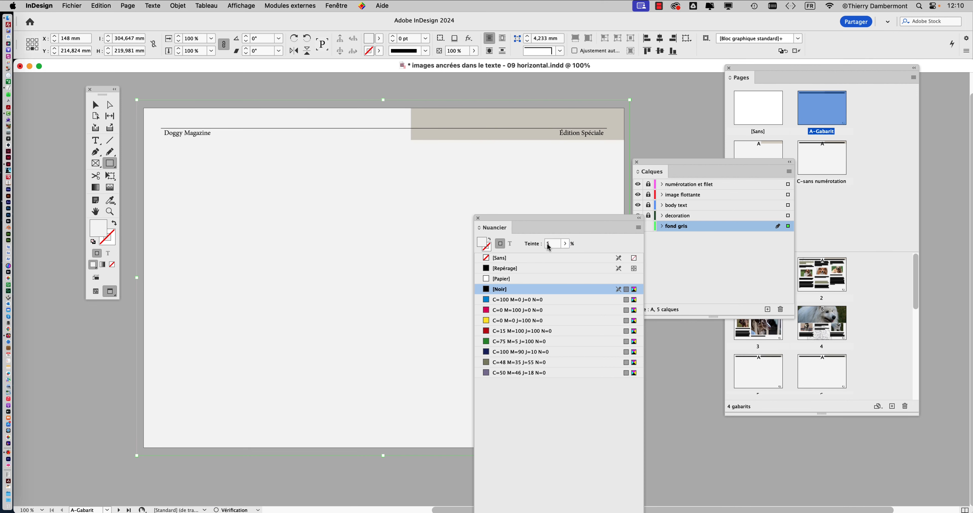
text(10)
key(Return)
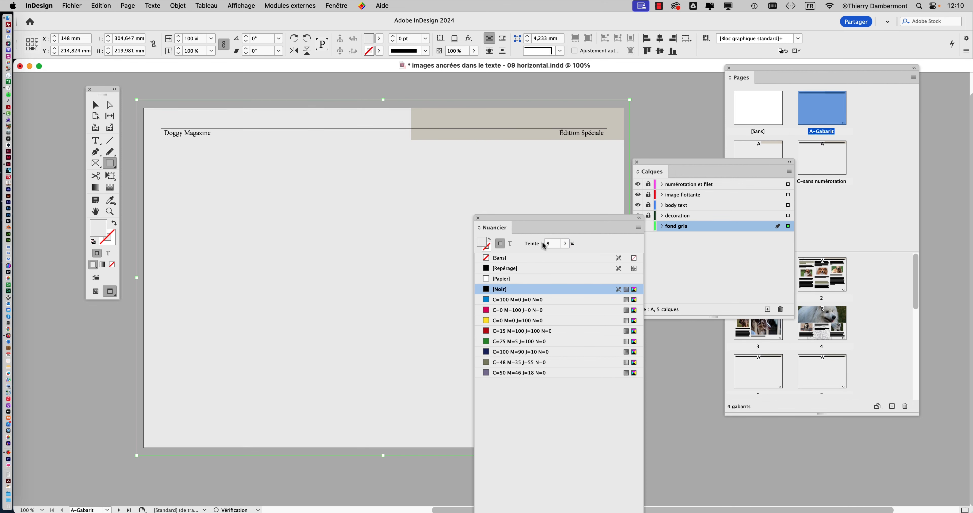
click(478, 218)
click(97, 105)
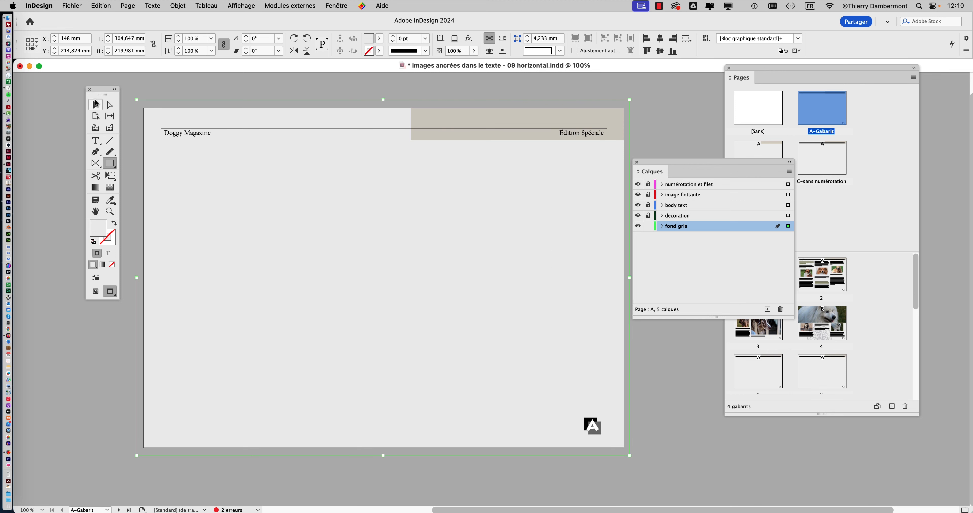
click(178, 89)
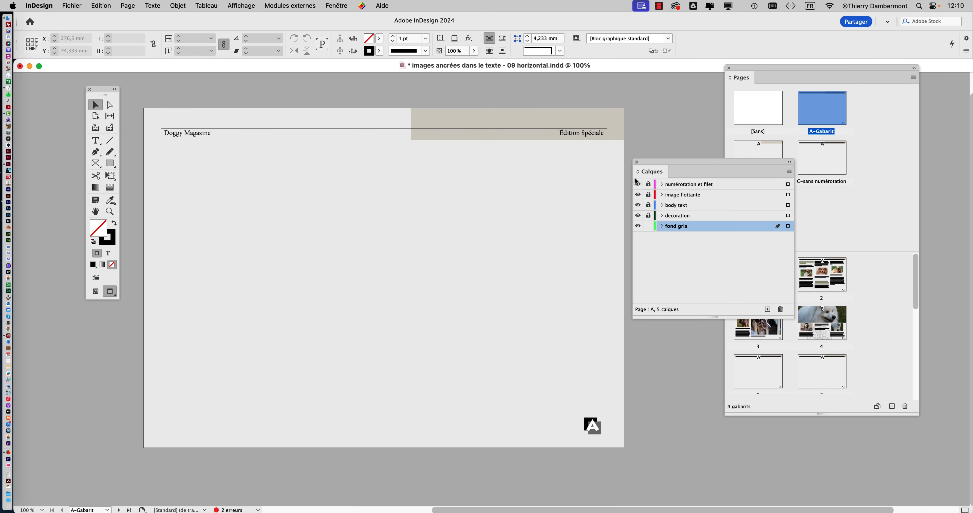
Clear the layer list out of the way and examine the grey background on document pages 2, 3 and 4
drag(662, 162, 100, 423)
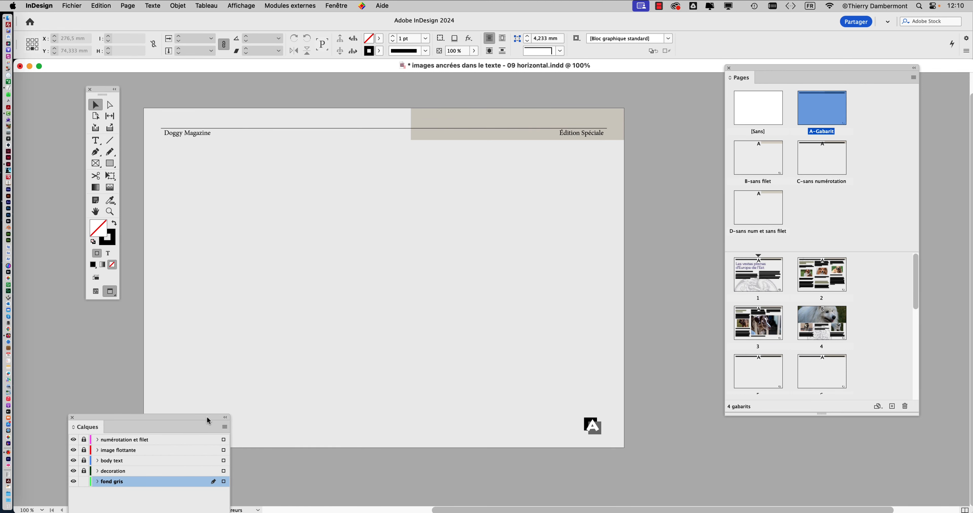
drag(208, 422, 151, 460)
drag(573, 434, 818, 288)
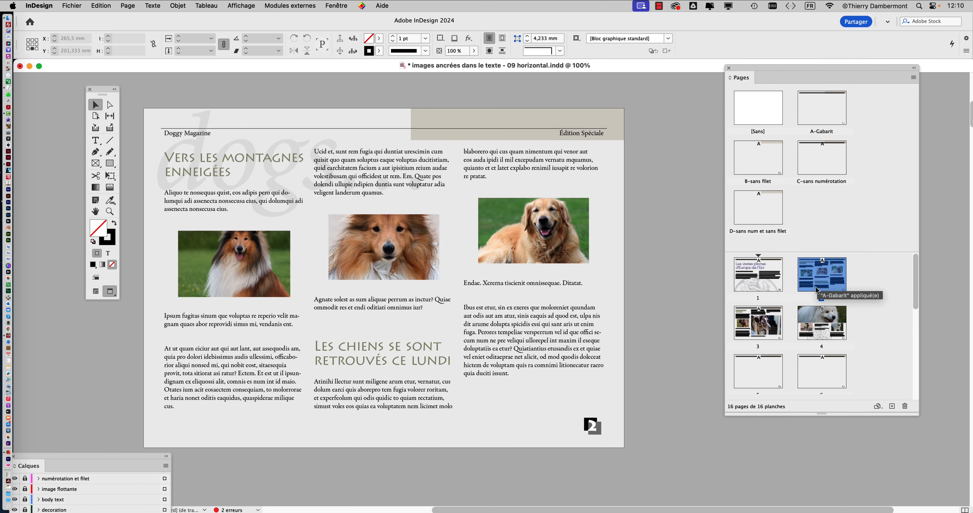
double_click(759, 325)
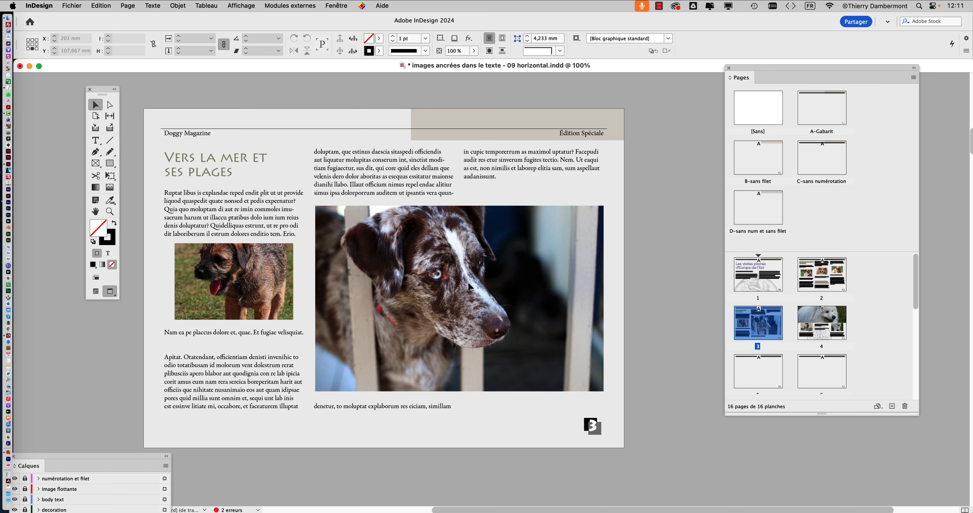
double_click(807, 324)
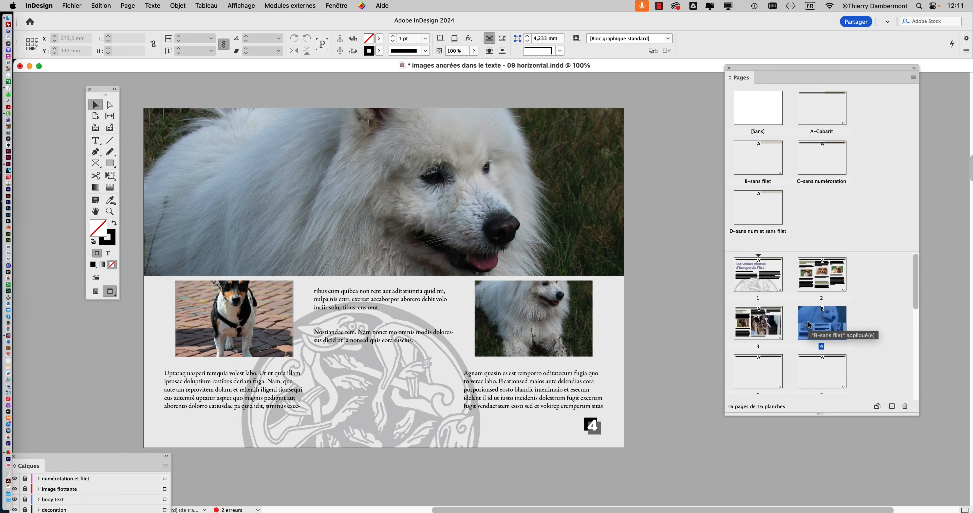
Compare page 2 with and without the grey background by repeatedly hiding and showing the "fond gris" layer, leaving it shown
double_click(826, 278)
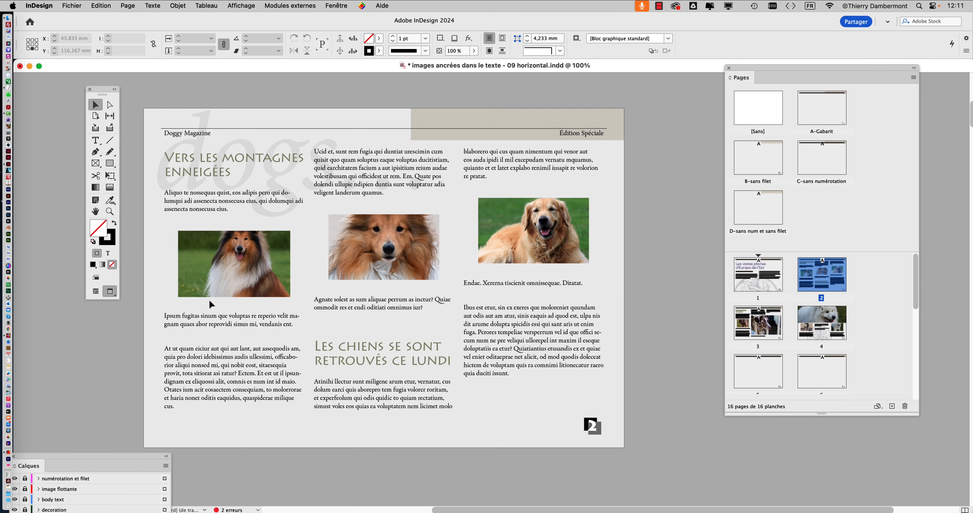
drag(65, 462, 703, 115)
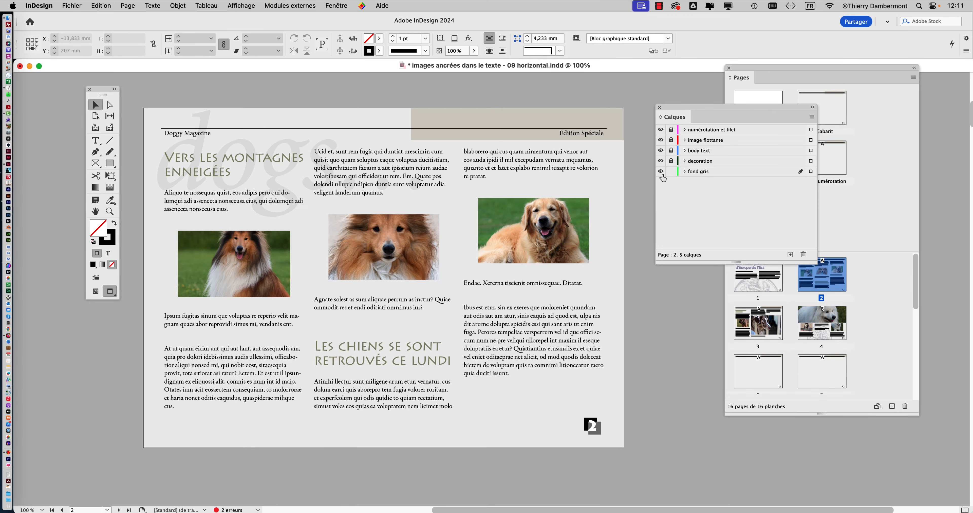
click(661, 173)
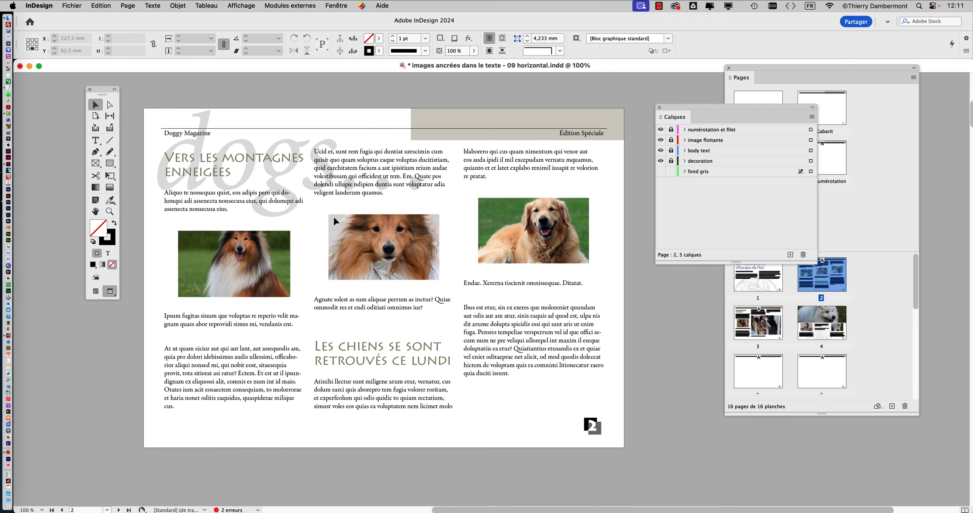
scroll(305, 231, up, 3)
drag(97, 89, 48, 75)
click(660, 172)
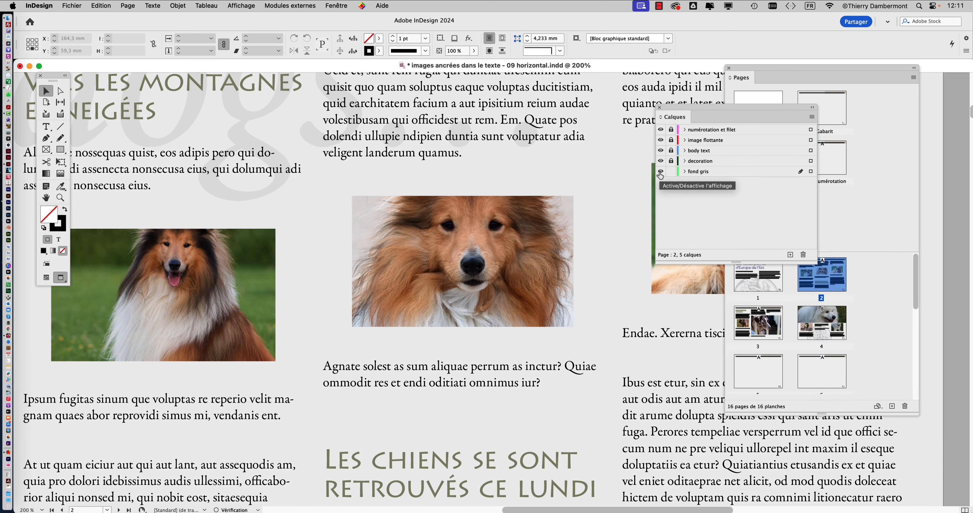
click(661, 172)
click(661, 172)
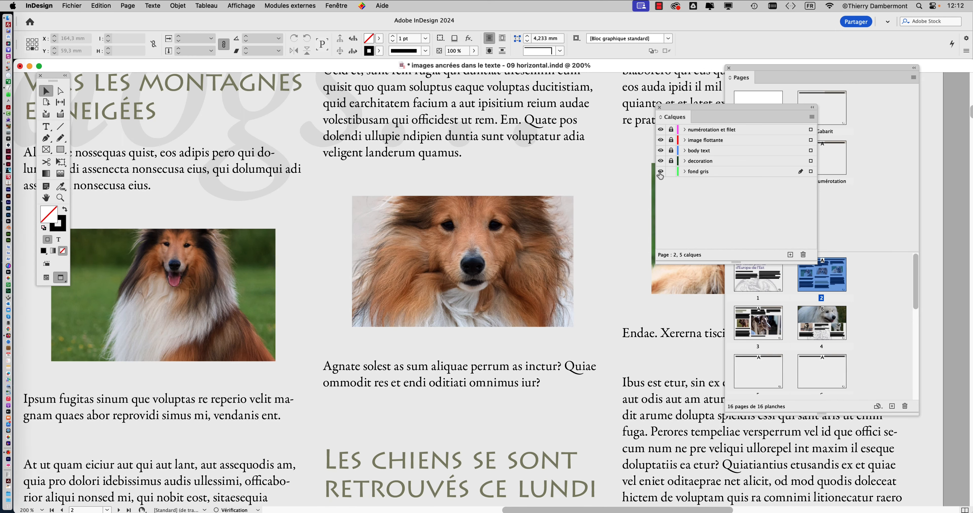
click(660, 172)
click(661, 172)
click(661, 172)
click(660, 172)
Compare page 3 with and without the grey background by hiding and reshowing the "fond gris" layer
double_click(770, 327)
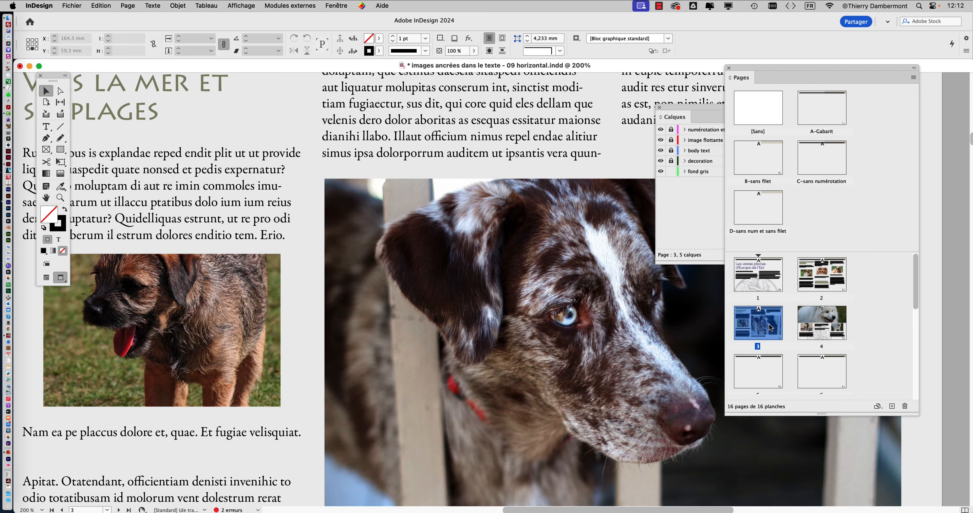
drag(586, 314, 387, 219)
scroll(446, 276, down, 2)
click(660, 172)
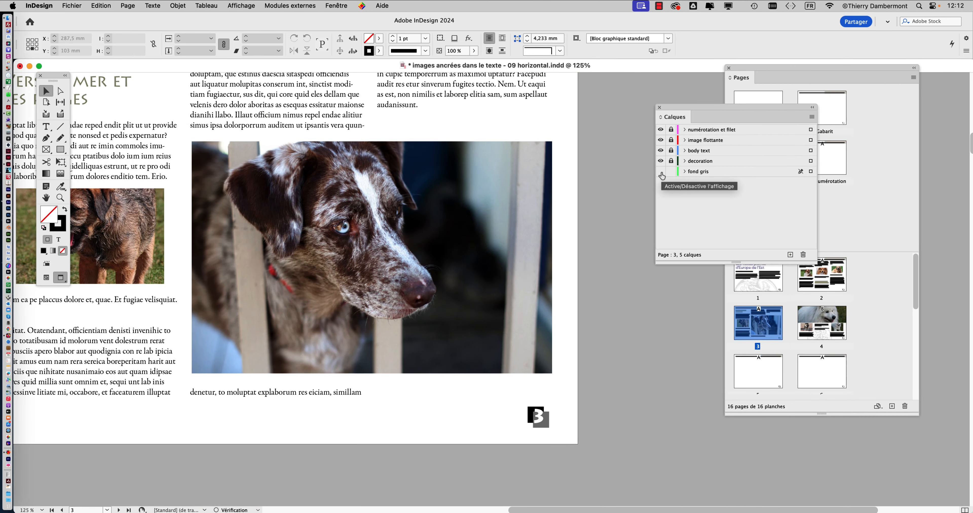
click(661, 174)
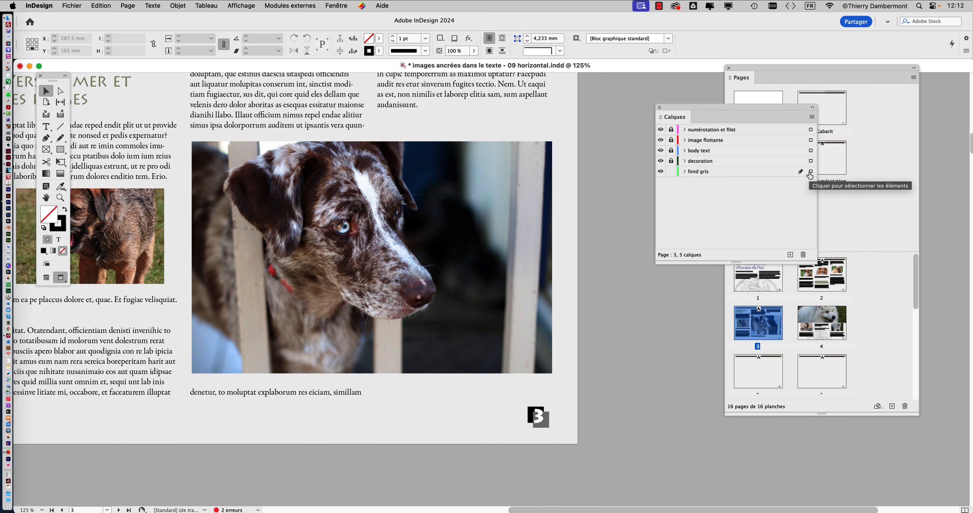
Reopen the A-Gabarit master, select the grey background rectangle, and display its swatch and tint settings
drag(756, 110, 739, 123)
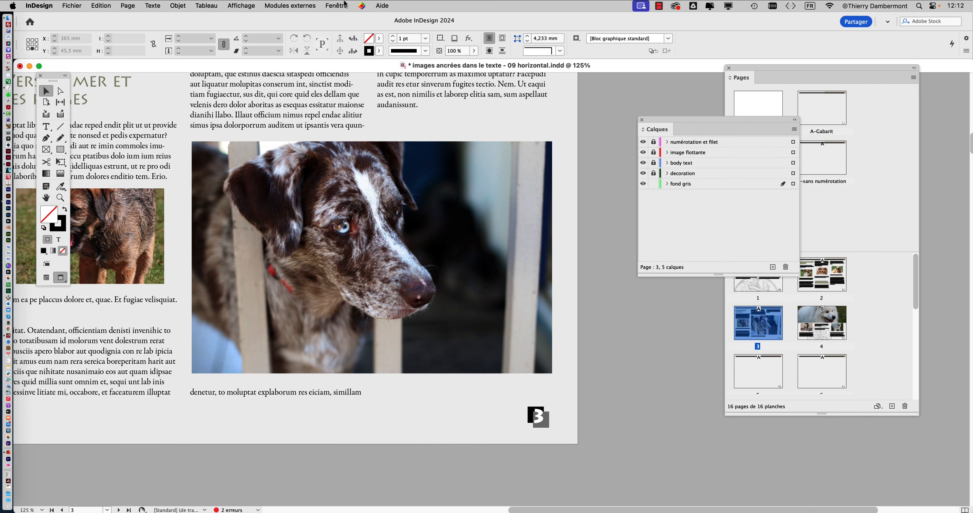
click(835, 205)
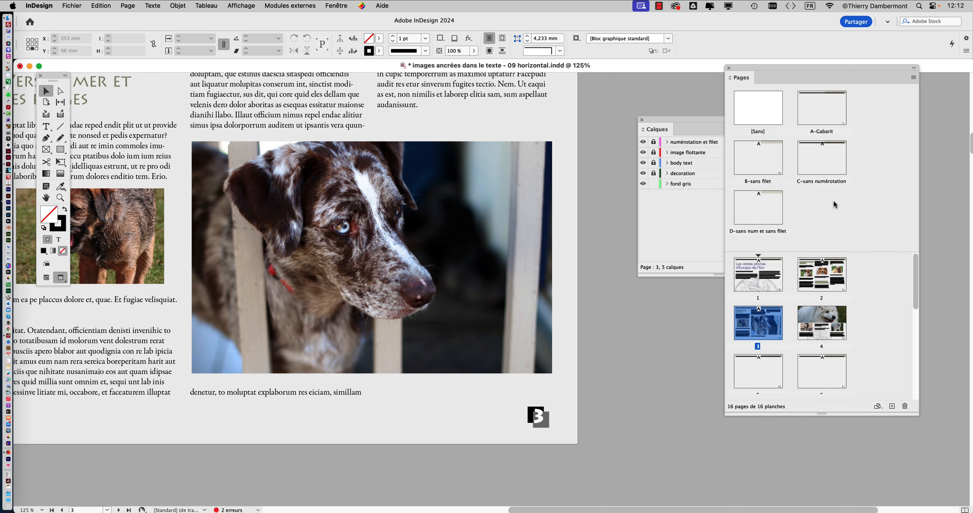
double_click(818, 108)
click(530, 232)
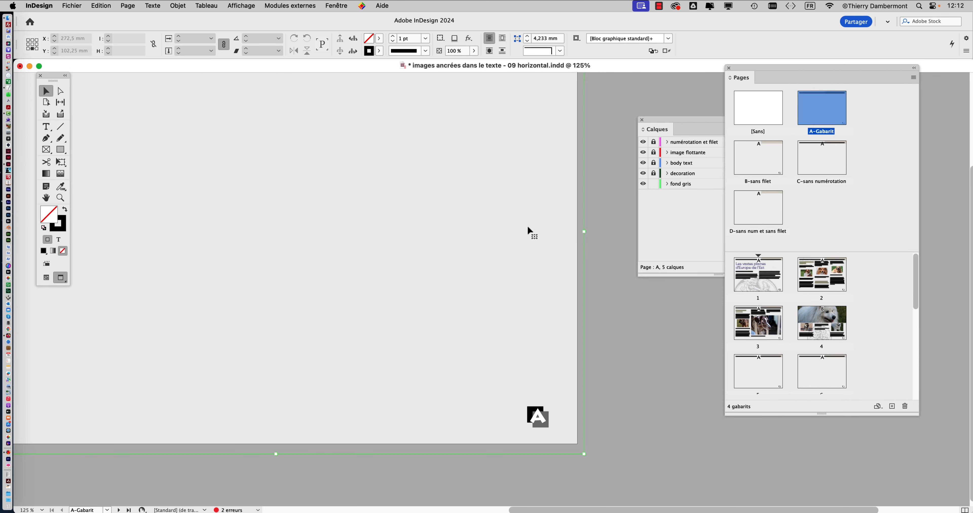
click(344, 7)
mouse_move(352, 120)
click(553, 140)
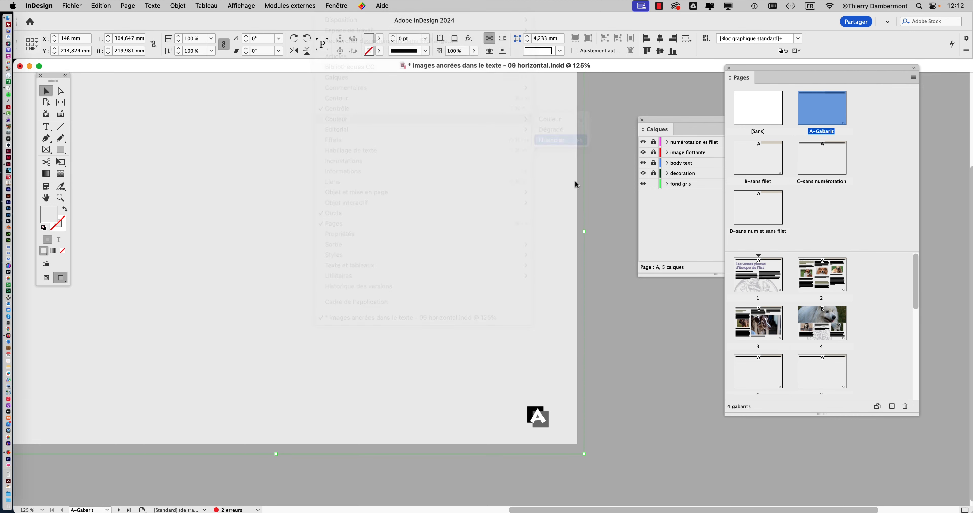
drag(569, 218, 534, 219)
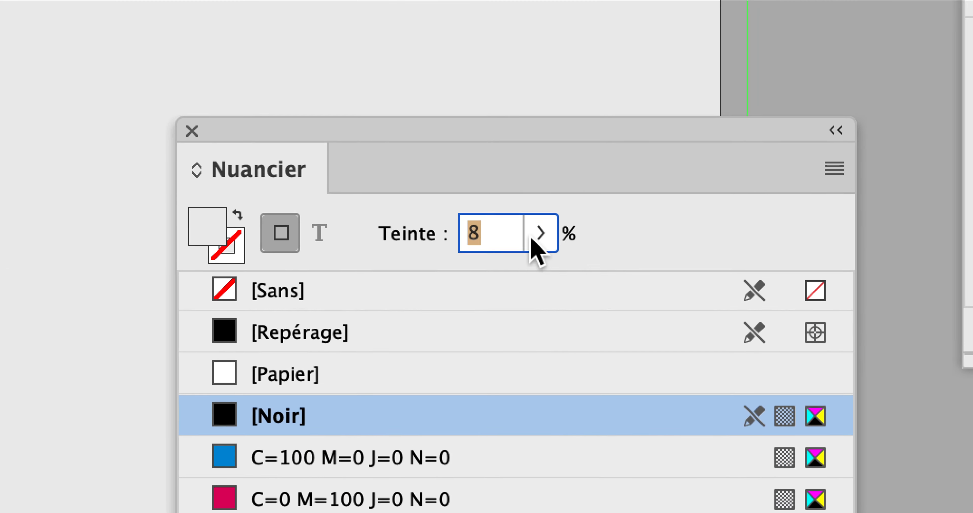
Lighten the background rectangle's black tint to 5%, then reduce it further to 4%
click(532, 239)
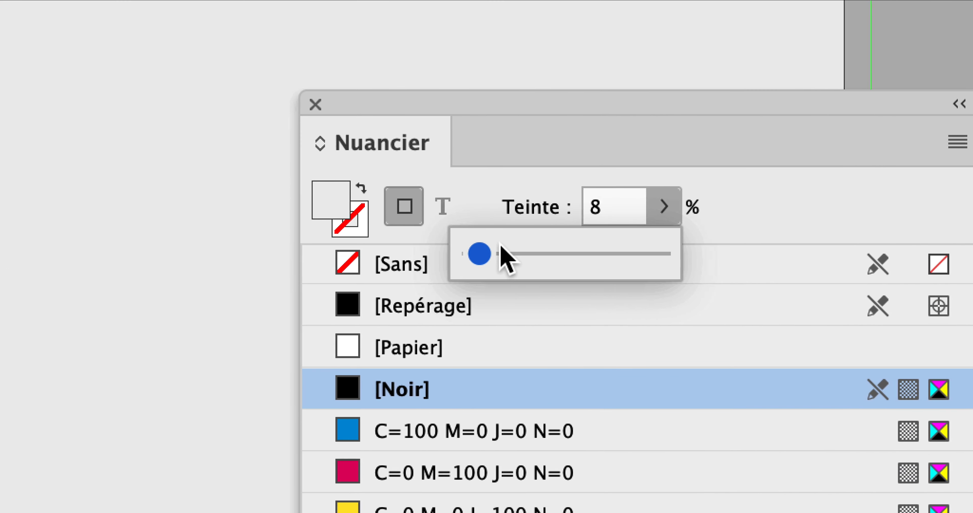
drag(354, 278, 351, 278)
drag(496, 249, 490, 249)
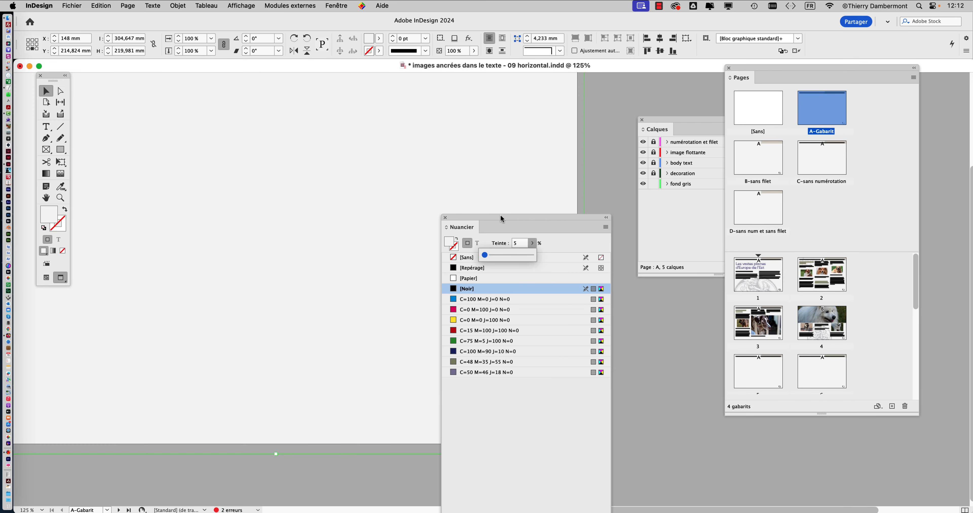
click(561, 96)
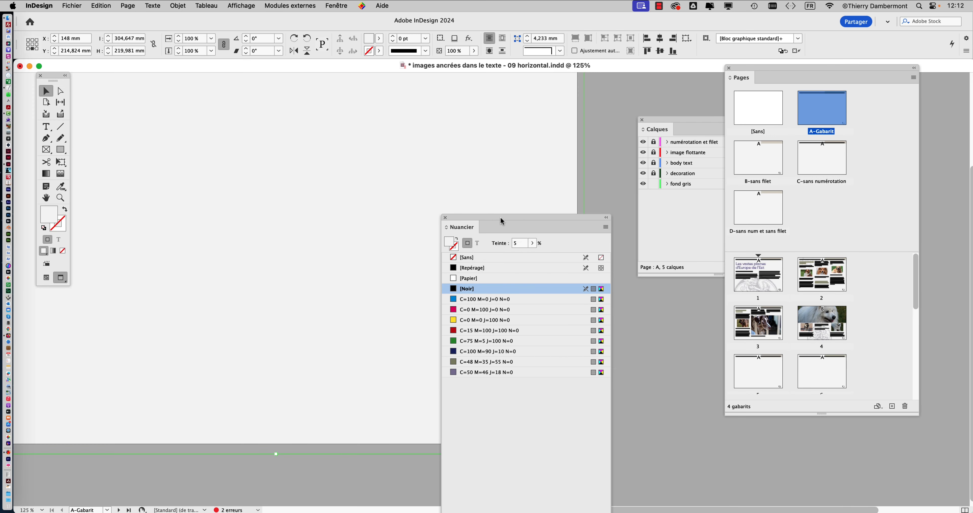
click(531, 243)
drag(486, 257, 484, 258)
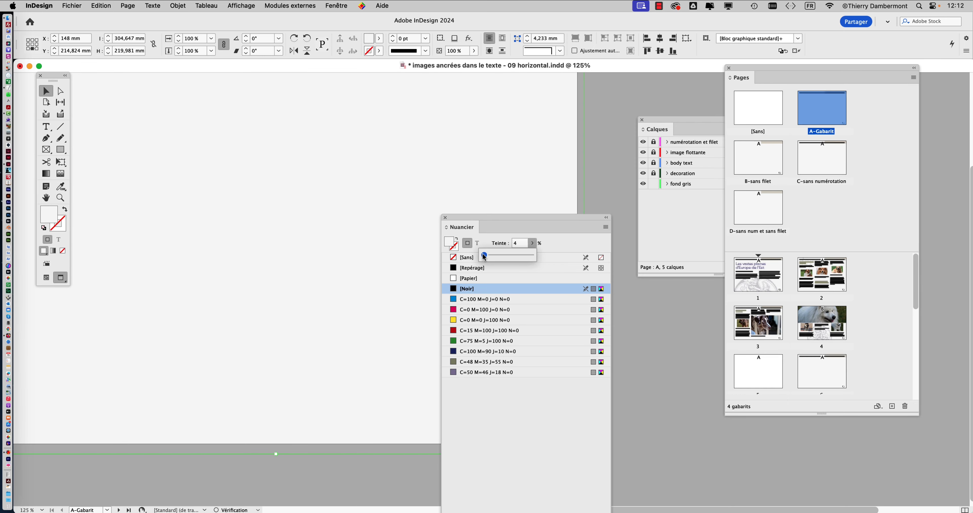
Return to page 3, uncover the layer list, and hide the "fond gris" layer to judge the page without its grey background
double_click(831, 326)
double_click(758, 323)
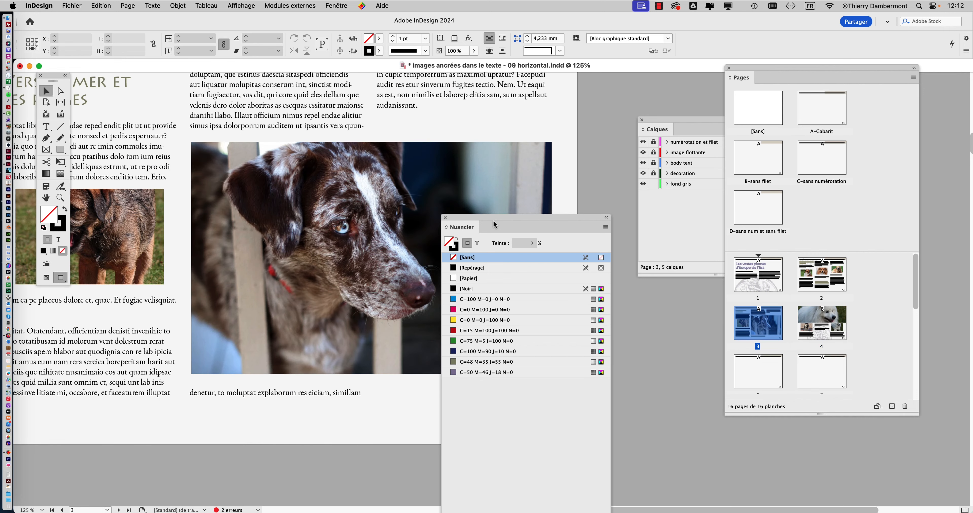
drag(493, 224, 640, 345)
click(643, 184)
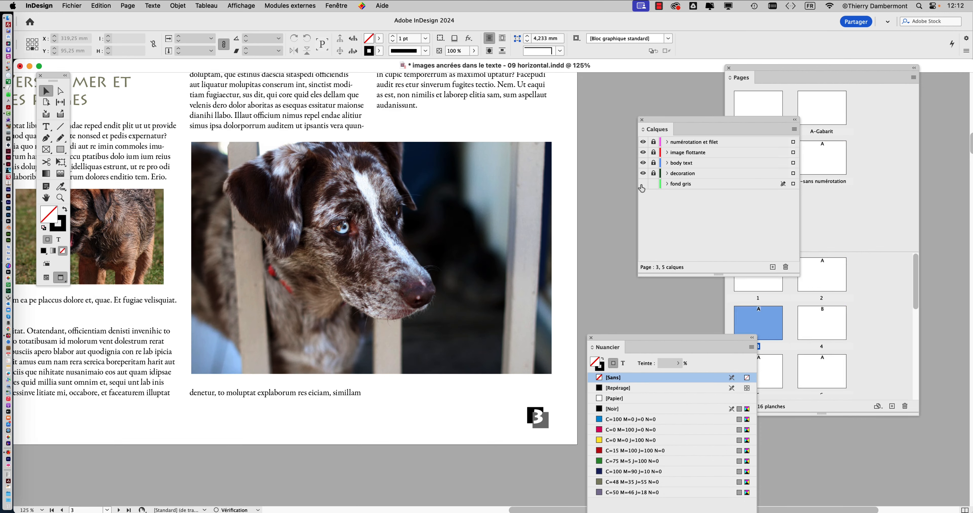
Reshow the "fond gris" layer, compare the whole of page 3 with and without it, and uncover the page number
click(643, 184)
key(super+1)
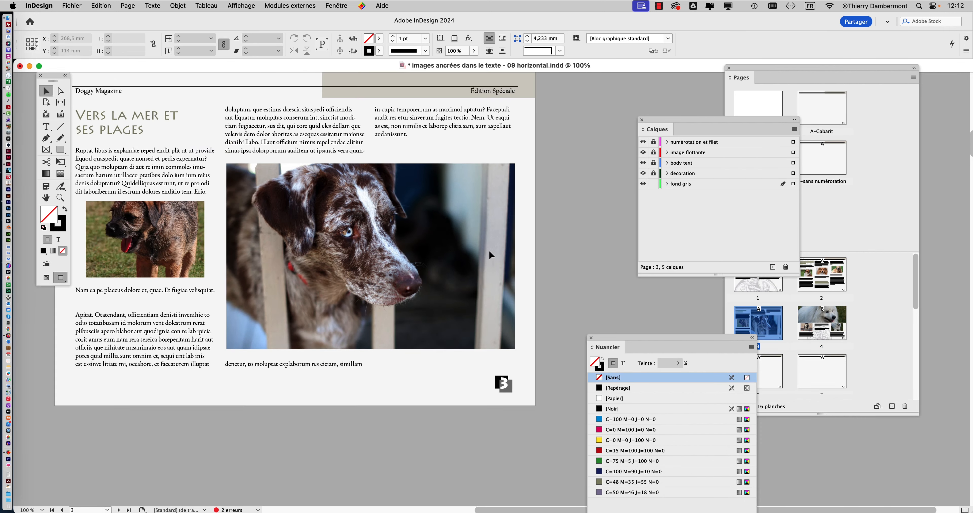
key(super+minus)
click(643, 184)
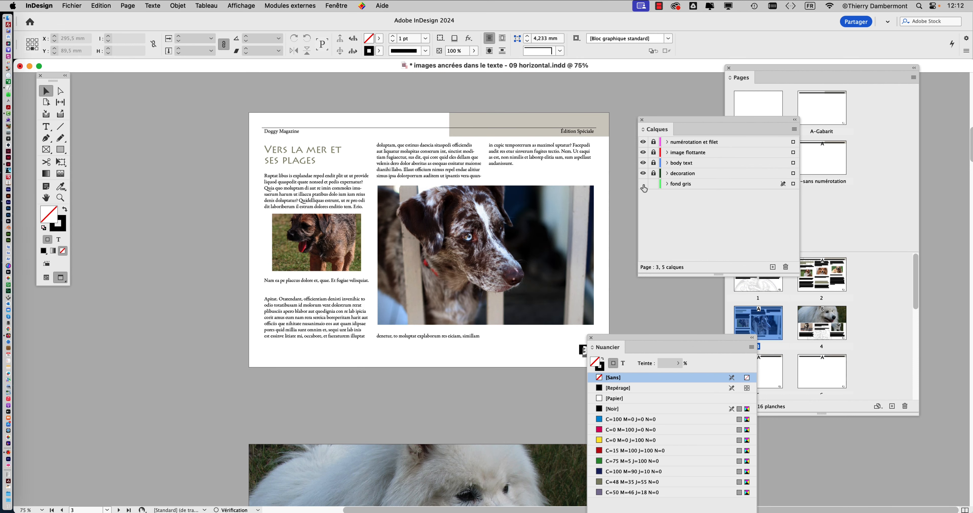
click(643, 184)
drag(627, 339, 675, 338)
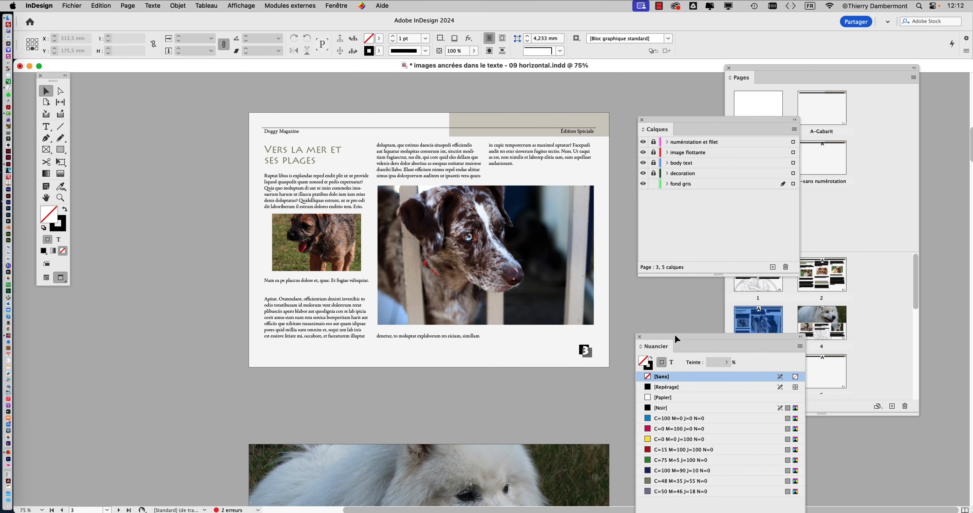
Save the document as a new version named "images ancrées dans le texte - 10 horizontal.indd" in the same folder
click(71, 5)
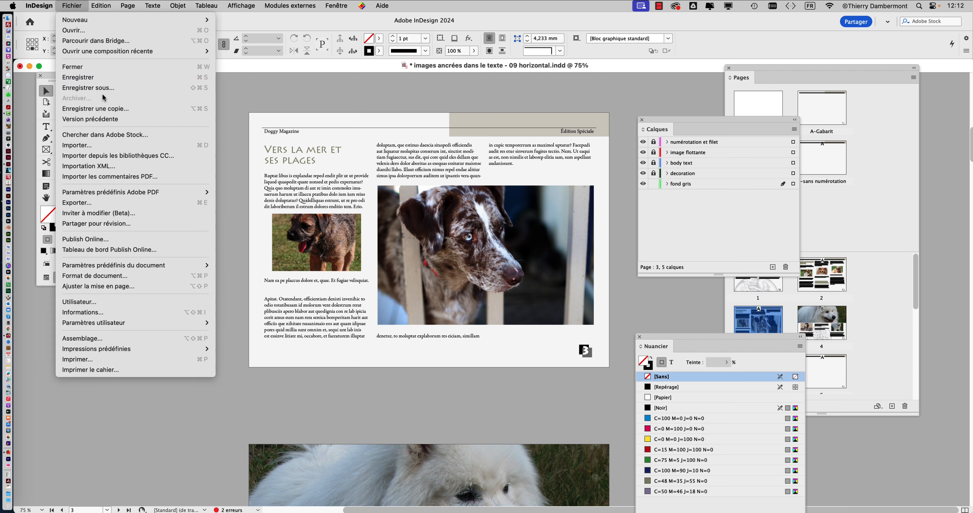
click(98, 87)
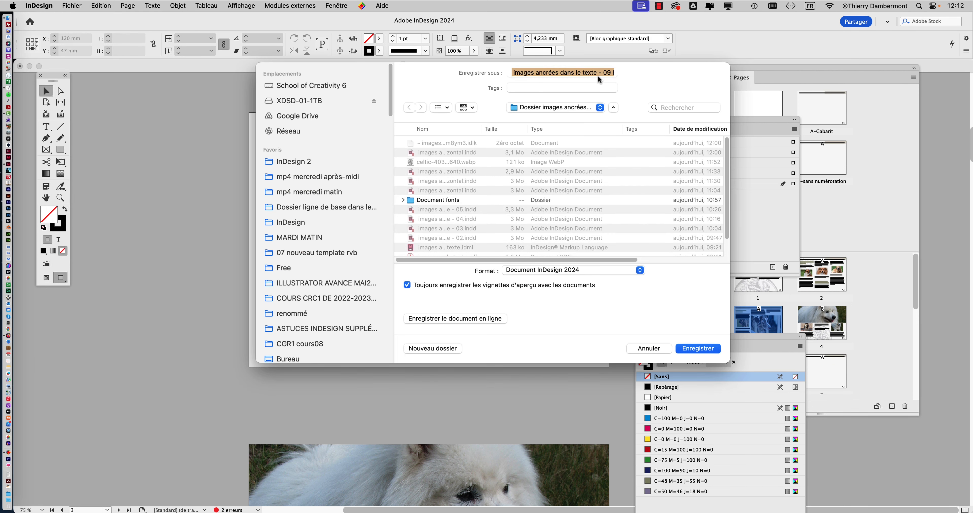
click(604, 75)
double_click(607, 75)
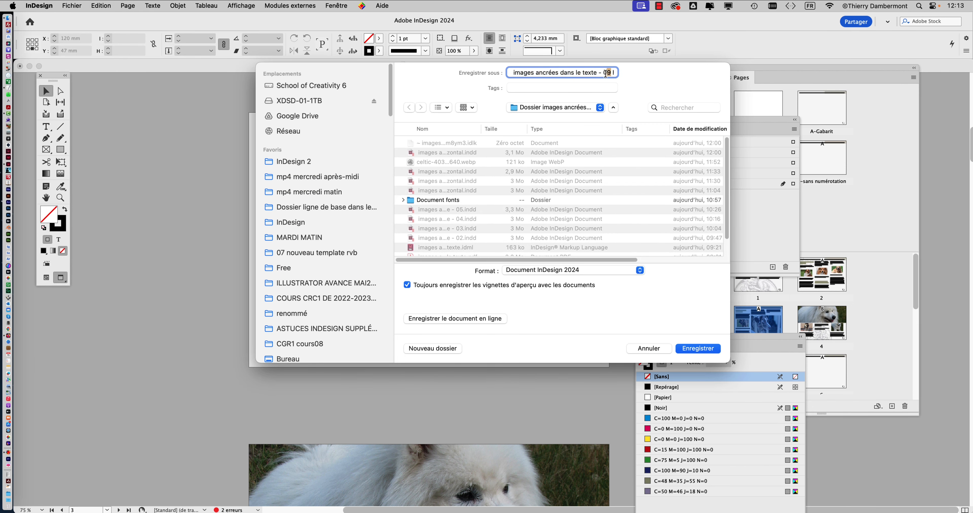
drag(606, 73, 604, 73)
text(10)
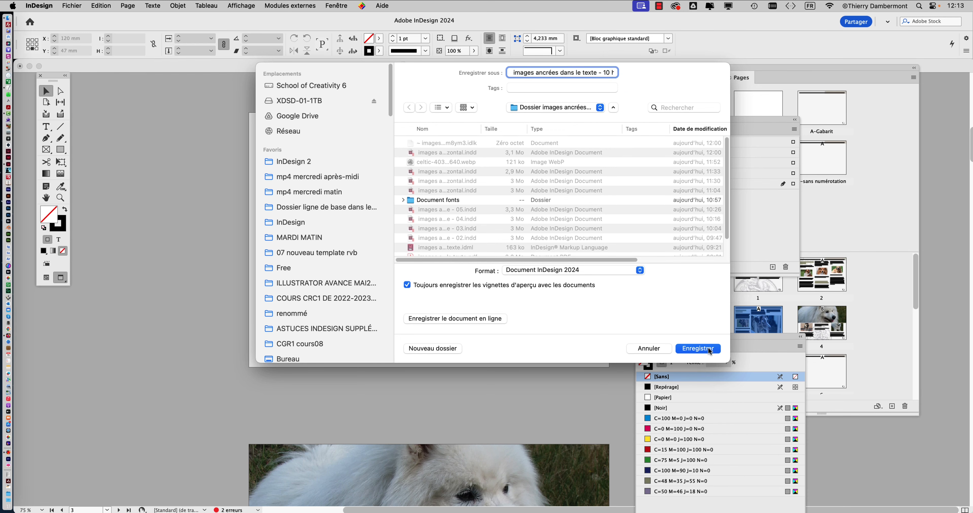
click(698, 348)
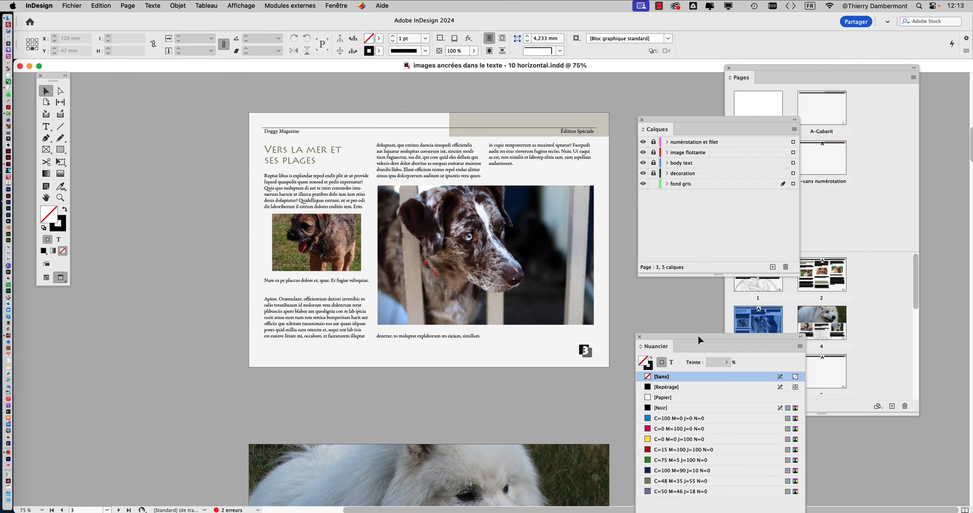